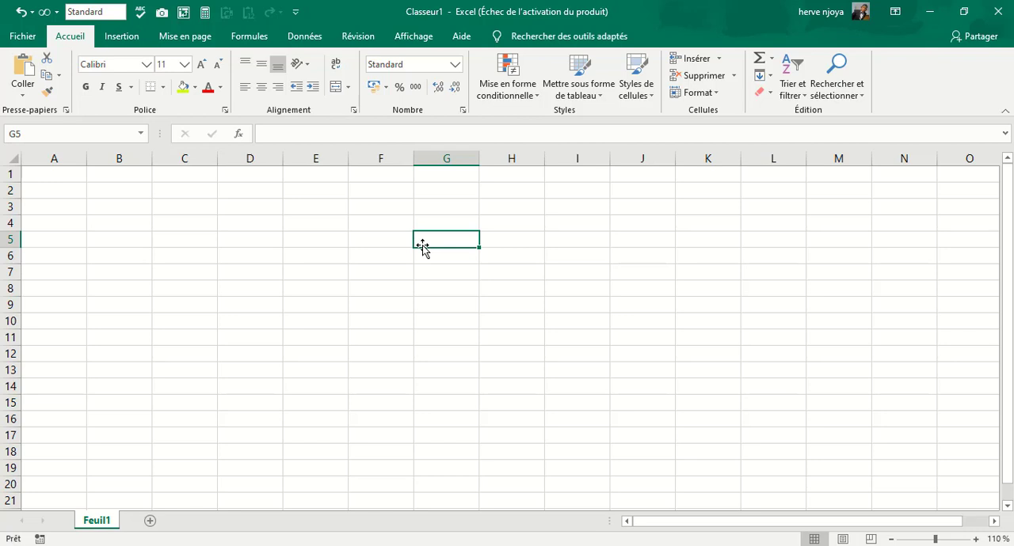
Enter the text franc in C4, the number 12555 in C5 and the date 01/02/2020 in C6.
{"action": "left_click", "coordinate": [184, 223]}
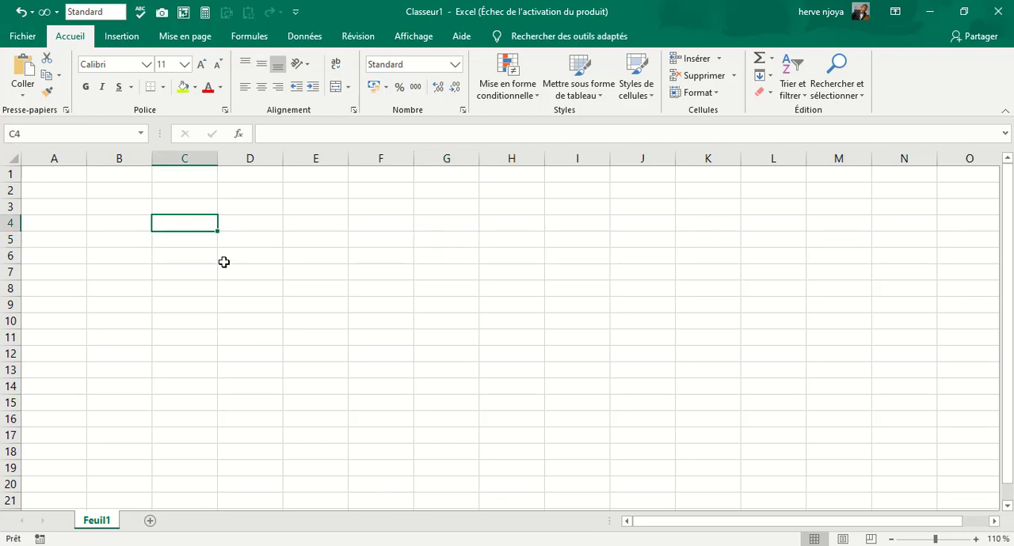
{"action": "type", "text": "franc"}
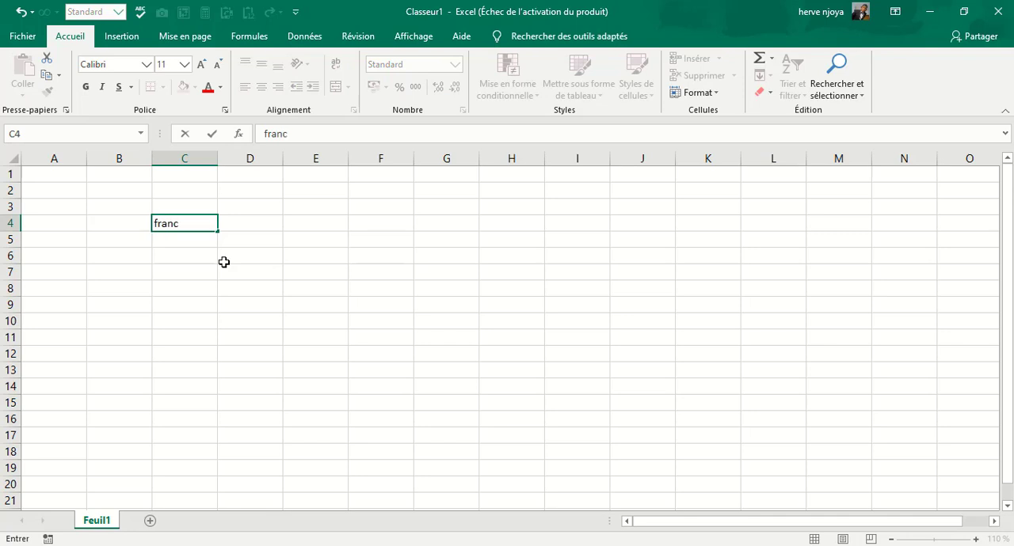
{"action": "key", "text": "Return"}
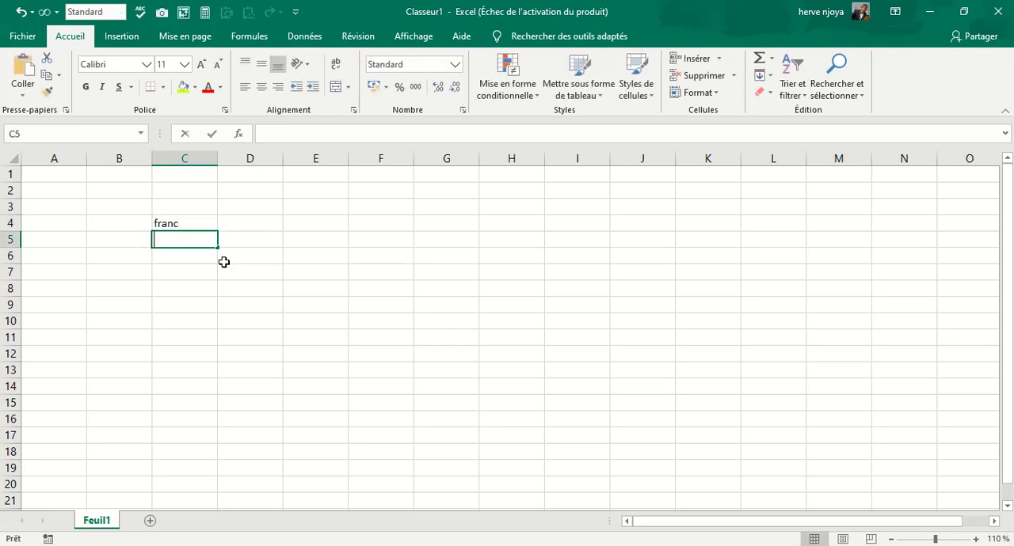
{"action": "type", "text": "12555"}
{"action": "key", "text": "Return"}
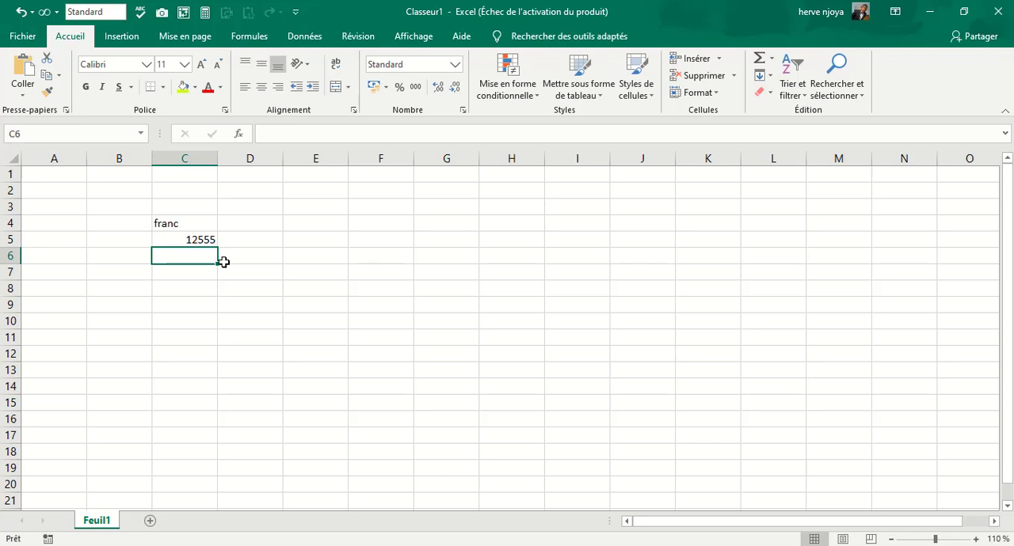
{"action": "type", "text": "01/02/2020"}
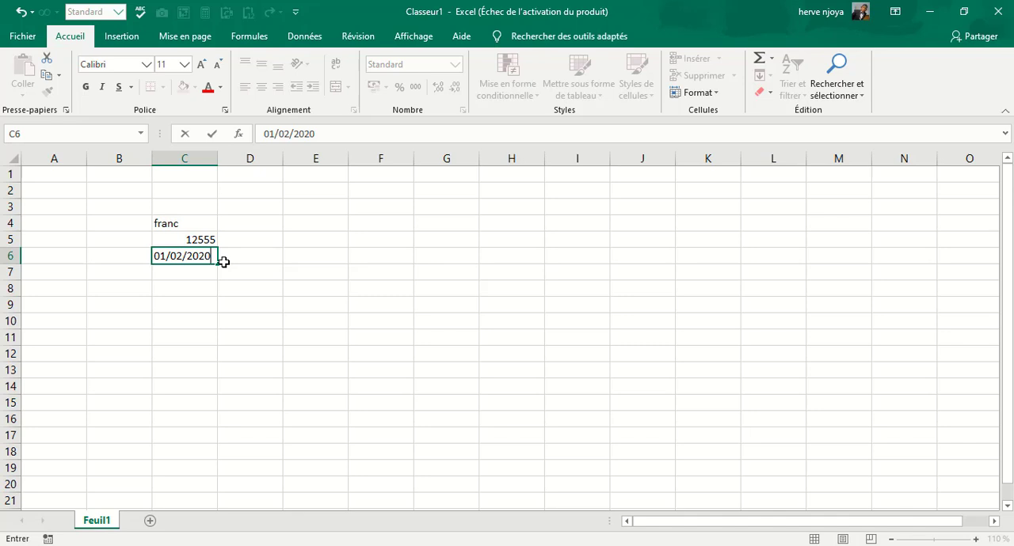
{"action": "key", "text": "Return"}
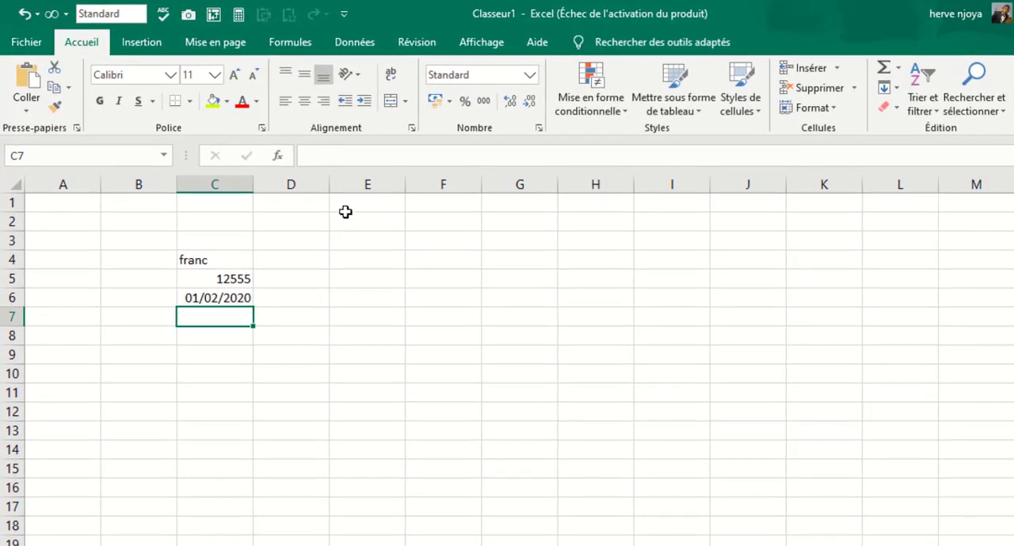
Enter lundi in cell E3.
{"action": "left_click", "coordinate": [356, 244]}
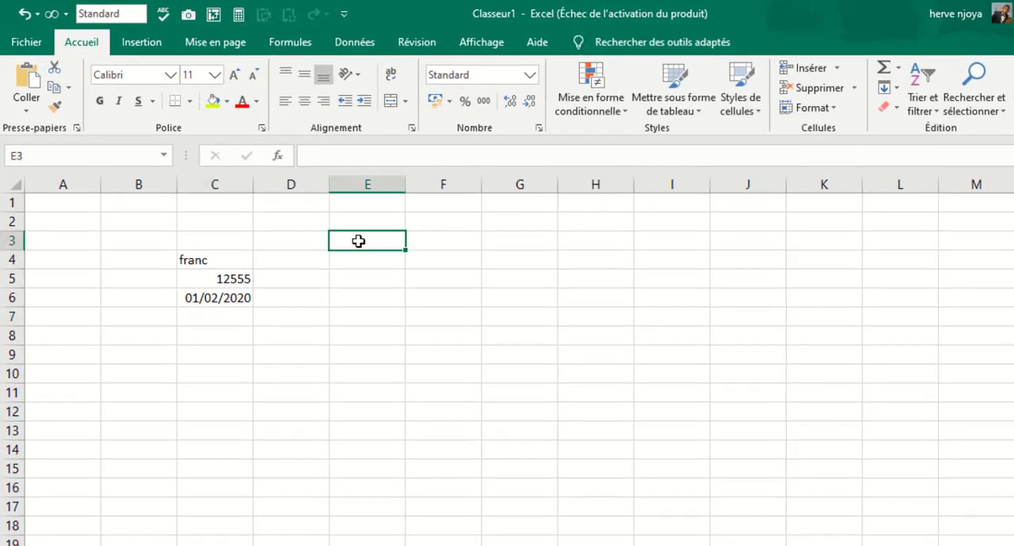
{"action": "type", "text": "lundi"}
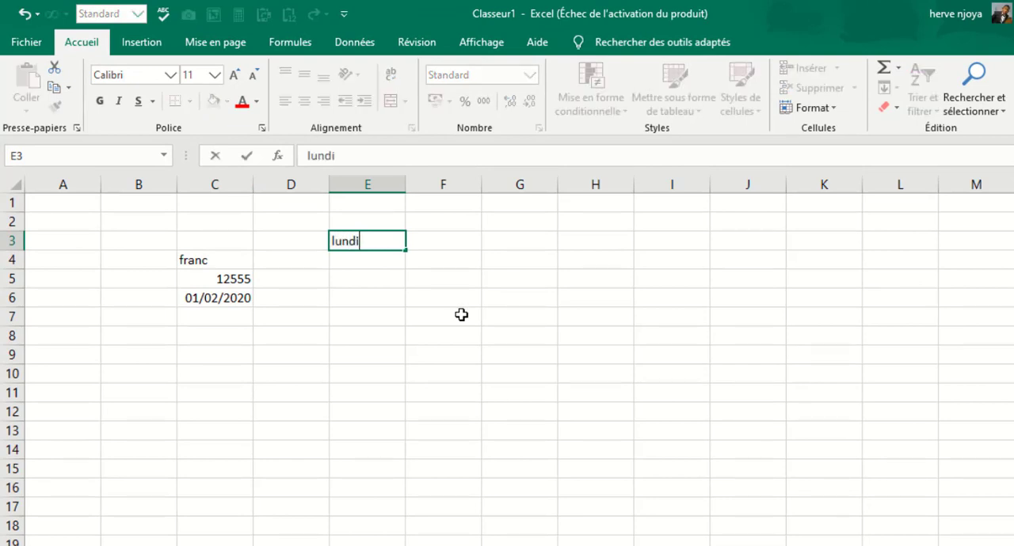
{"action": "key", "text": "Return"}
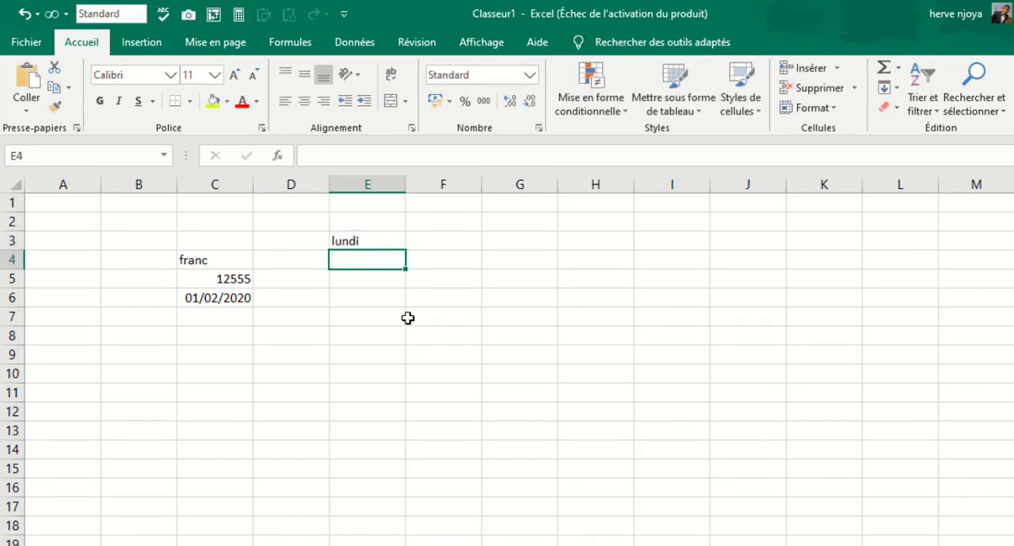
Move the lundi entry from E3 to F4 and back to E3.
{"action": "left_click", "coordinate": [389, 237]}
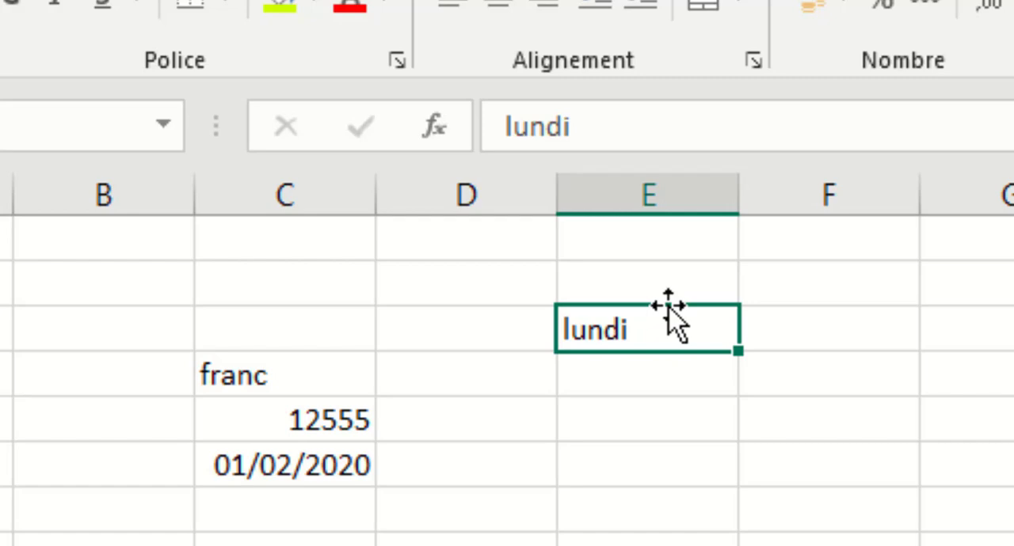
{"action": "left_click_drag", "start_coordinate": [669, 311], "coordinate": [807, 383]}
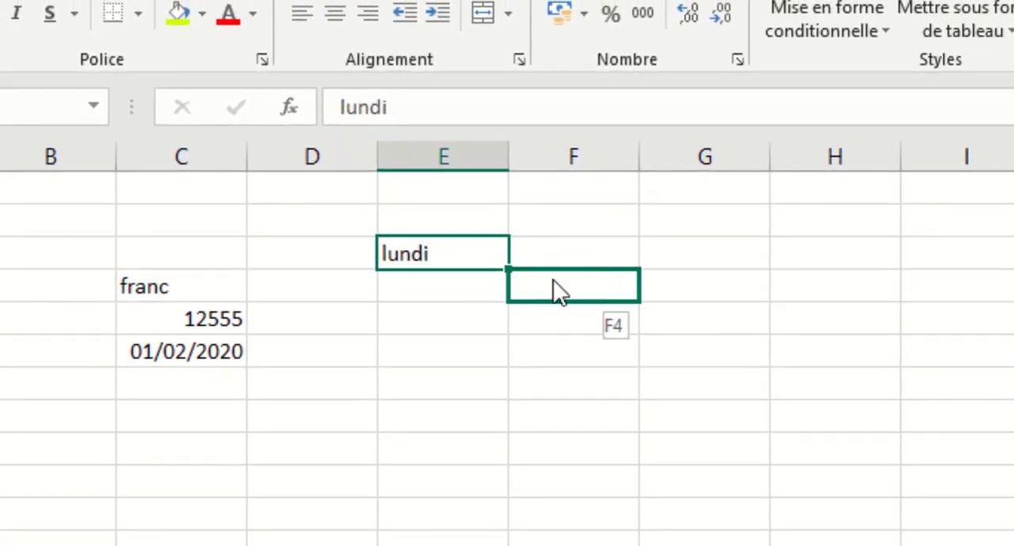
{"action": "left_click_drag", "start_coordinate": [558, 292], "coordinate": [453, 263]}
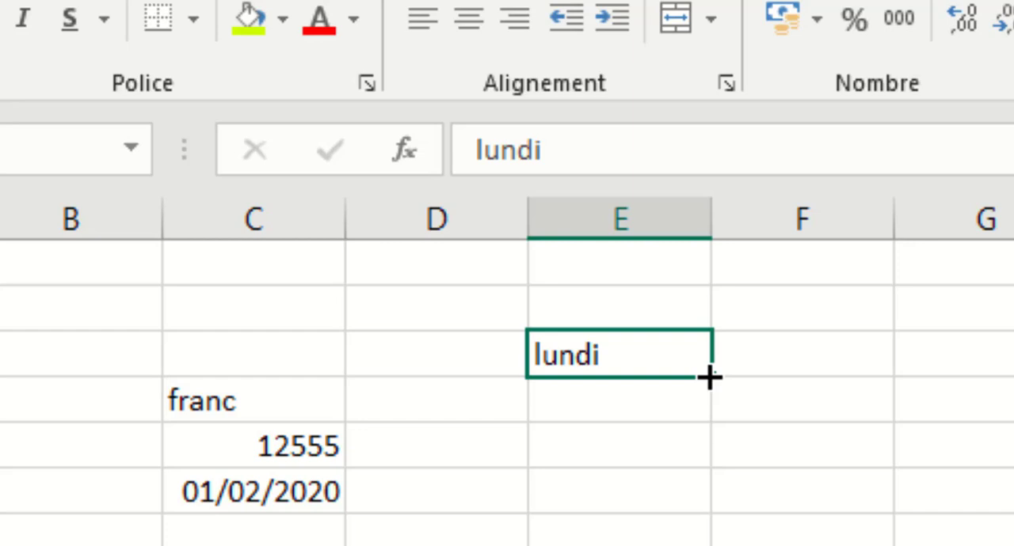
Autofill the weekday series from lundi in E3 down to E11 and across to M3.
{"action": "left_click_drag", "start_coordinate": [708, 379], "coordinate": [706, 417]}
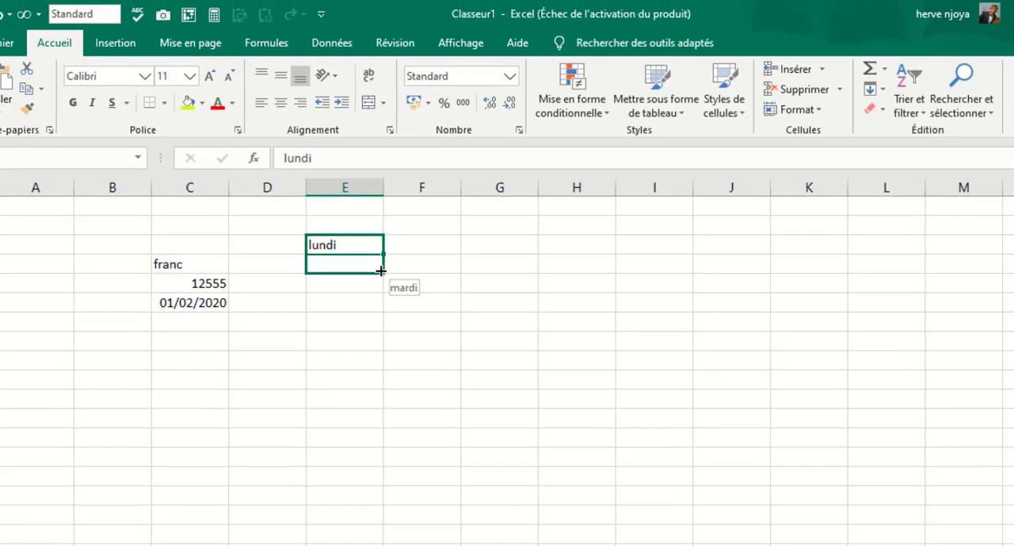
{"action": "left_click_drag", "start_coordinate": [381, 272], "coordinate": [365, 411]}
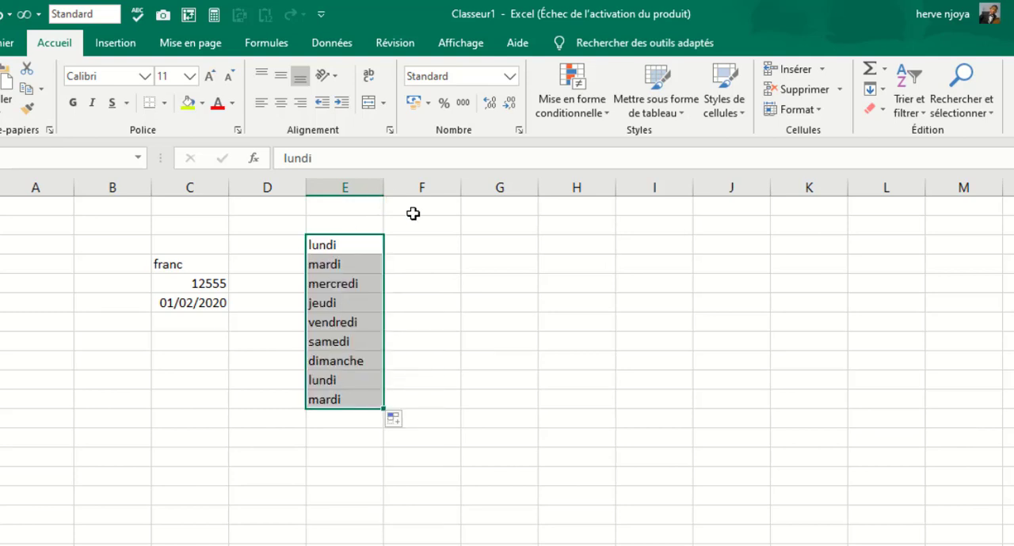
{"action": "left_click", "coordinate": [334, 246]}
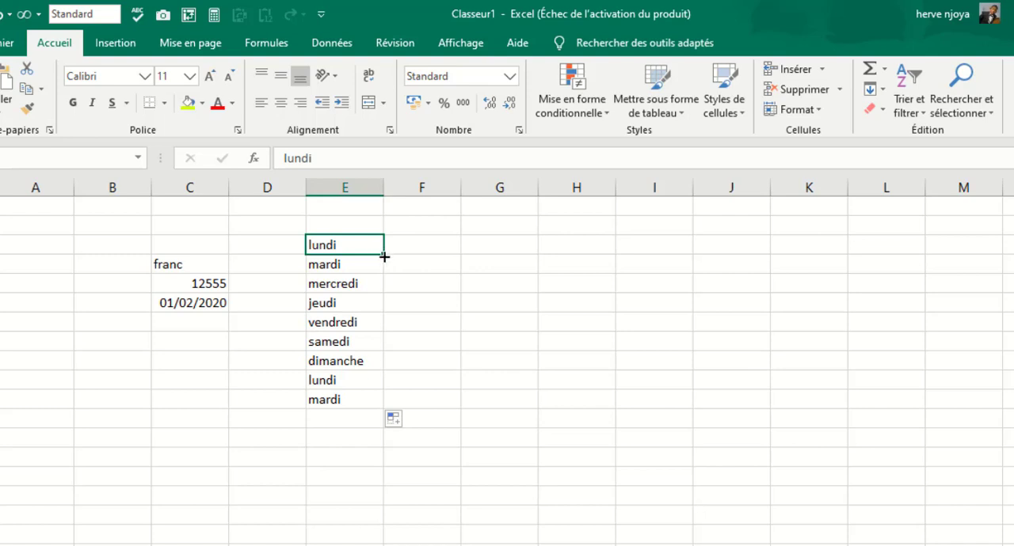
{"action": "left_click_drag", "start_coordinate": [384, 257], "coordinate": [1007, 252]}
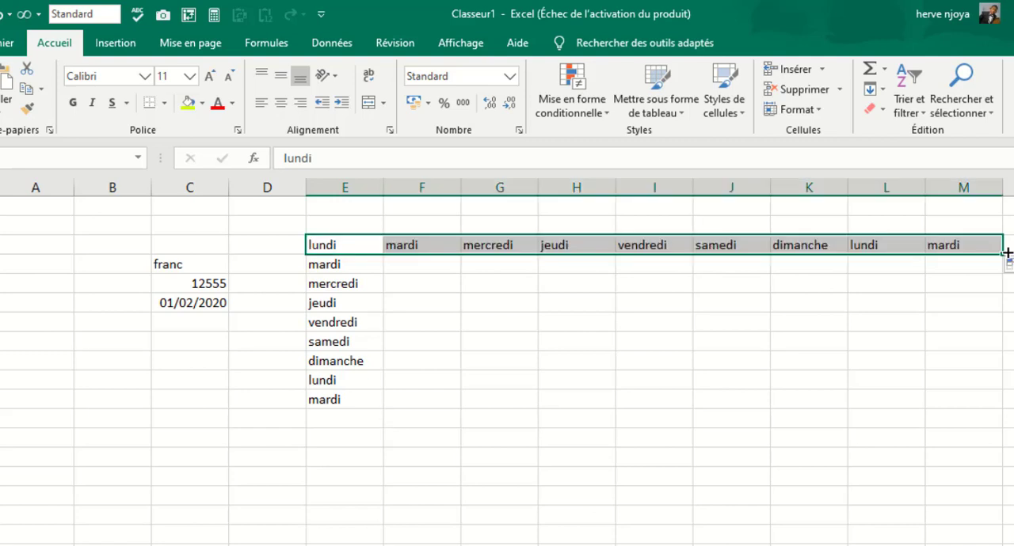
Enter janvier in cell G6.
{"action": "left_click", "coordinate": [405, 341]}
{"action": "left_click", "coordinate": [500, 302]}
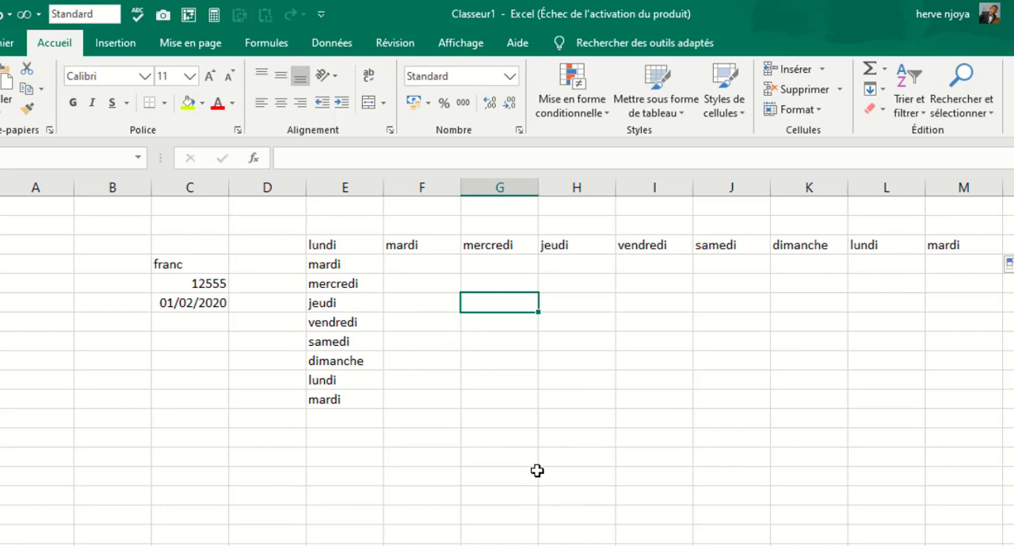
{"action": "type", "text": "janv"}
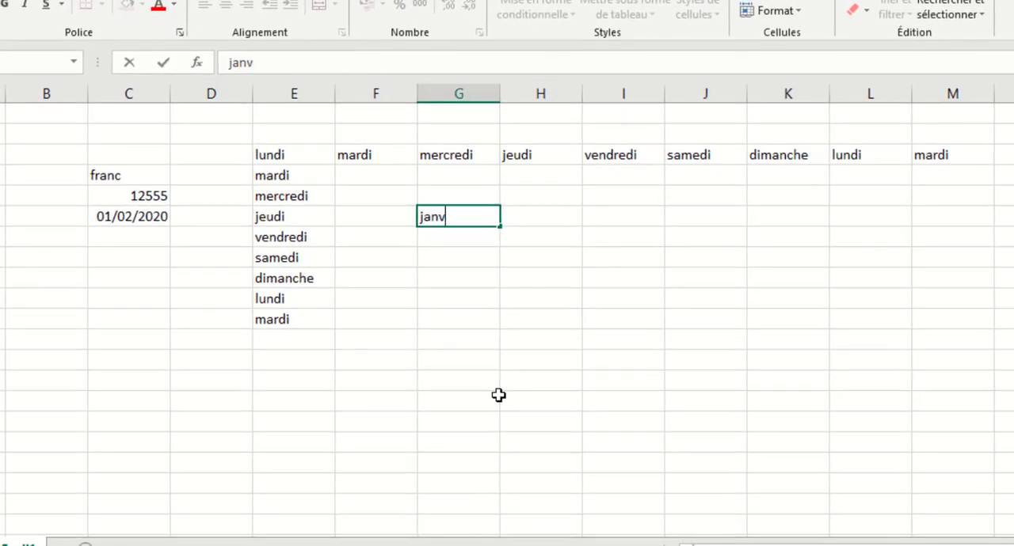
{"action": "type", "text": "ier"}
{"action": "key", "text": "Return"}
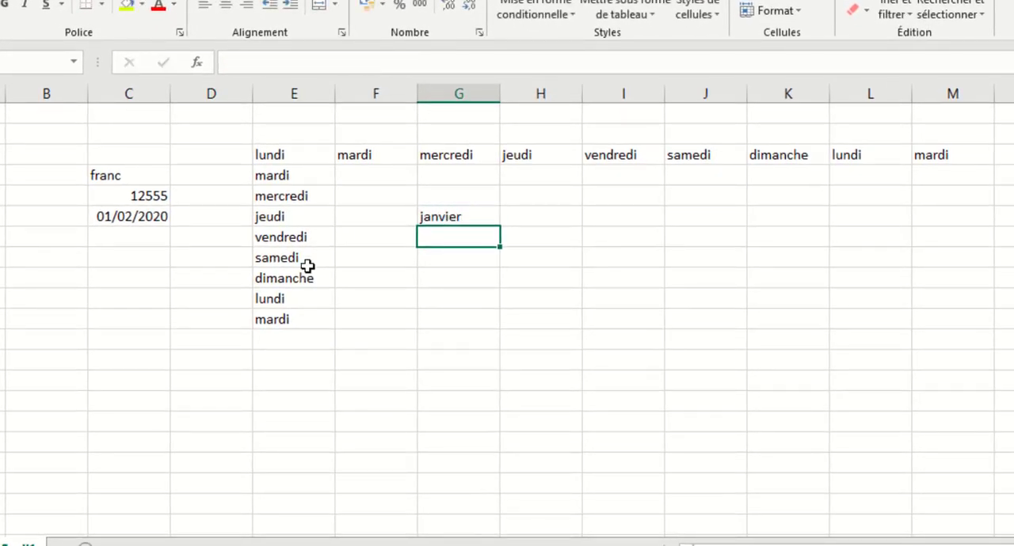
Autofill the month series from janvier in G6 down to décembre in G17 and across to juillet in M6.
{"action": "left_click", "coordinate": [449, 212]}
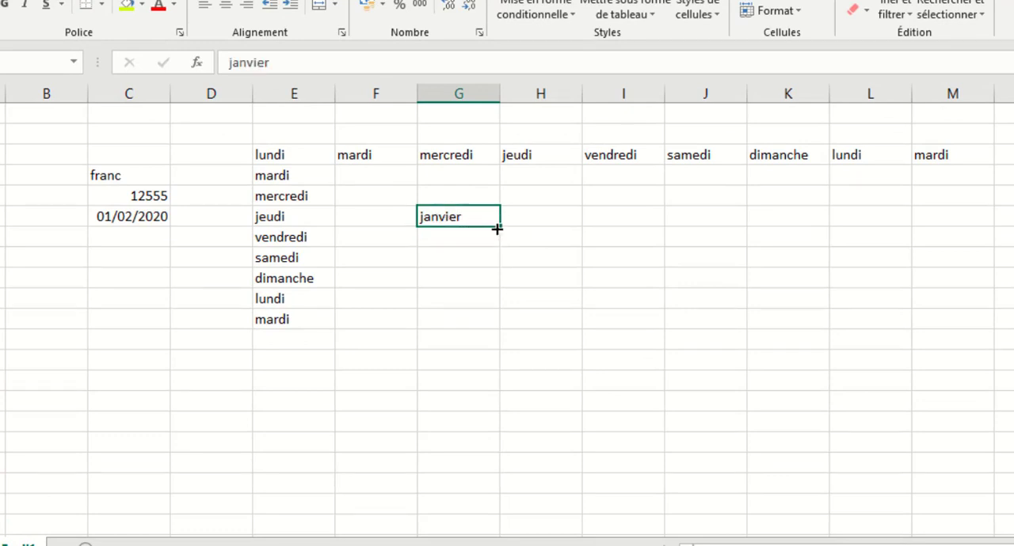
{"action": "left_click_drag", "start_coordinate": [500, 228], "coordinate": [497, 455]}
{"action": "left_click", "coordinate": [473, 218]}
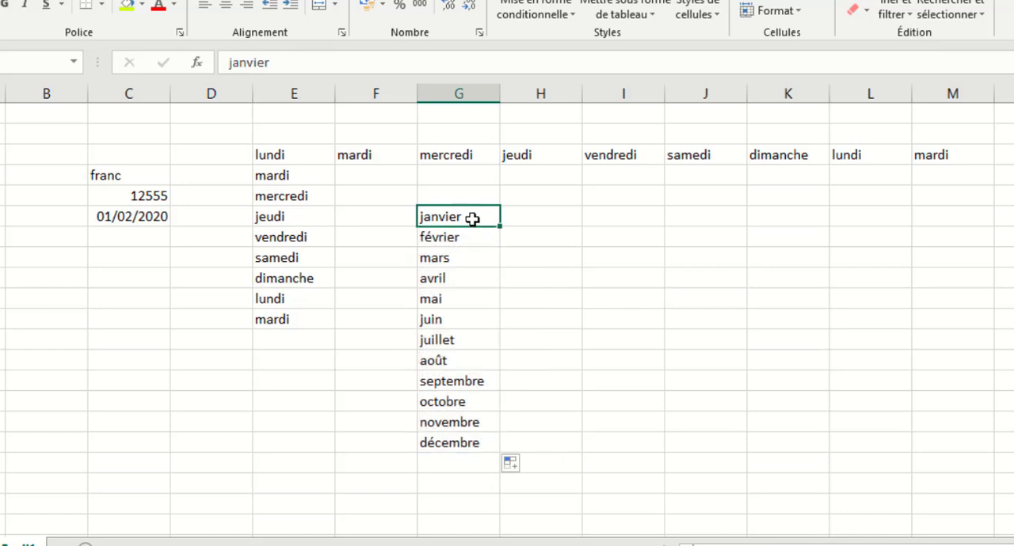
{"action": "left_click_drag", "start_coordinate": [500, 226], "coordinate": [1002, 241]}
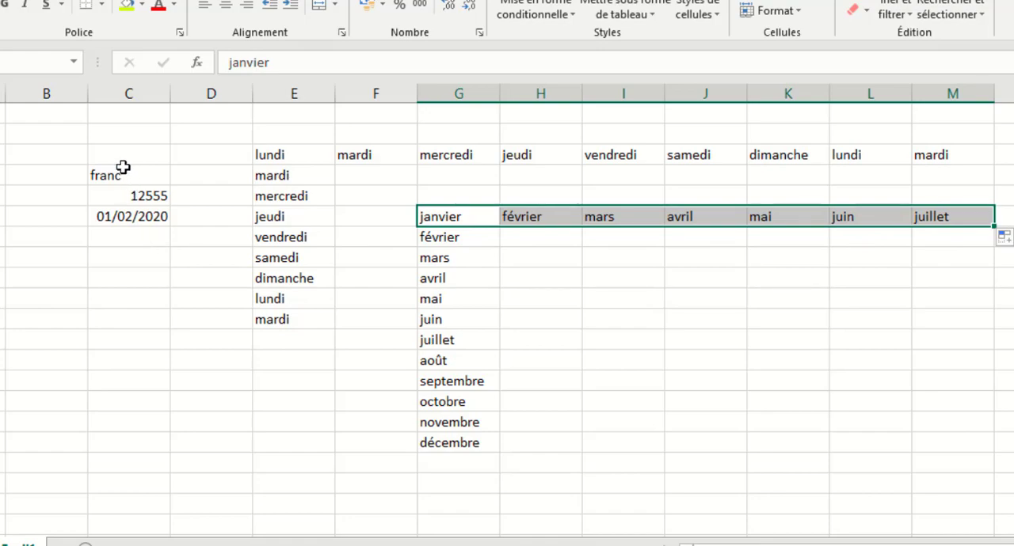
Clear all the sample entries from the sheet and autofill abbreviated weekdays from lun in C3 down to C11.
{"action": "left_click_drag", "start_coordinate": [51, 147], "coordinate": [1009, 343]}
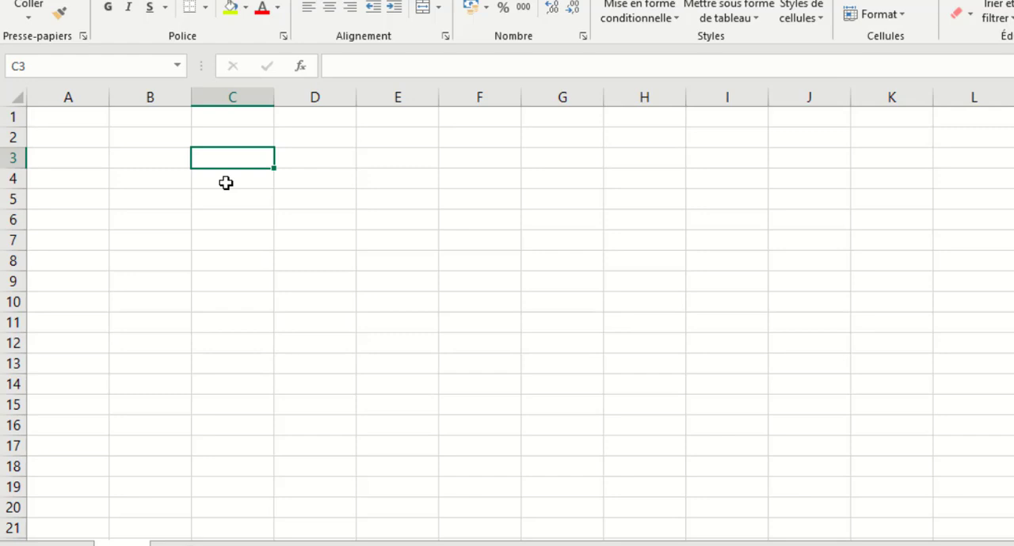
{"action": "type", "text": "lun"}
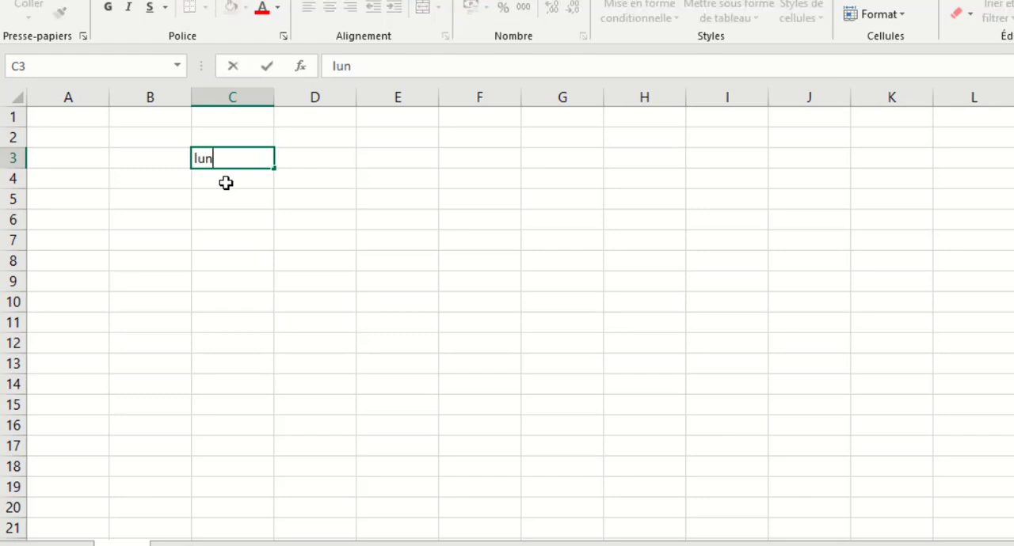
{"action": "key", "text": "Return"}
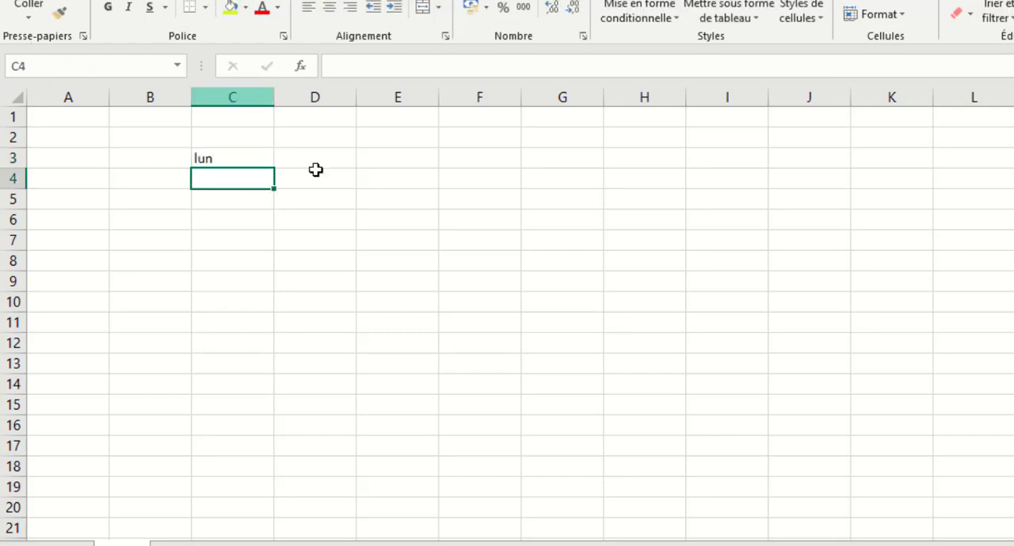
{"action": "left_click", "coordinate": [261, 158]}
{"action": "left_click_drag", "start_coordinate": [274, 168], "coordinate": [277, 325]}
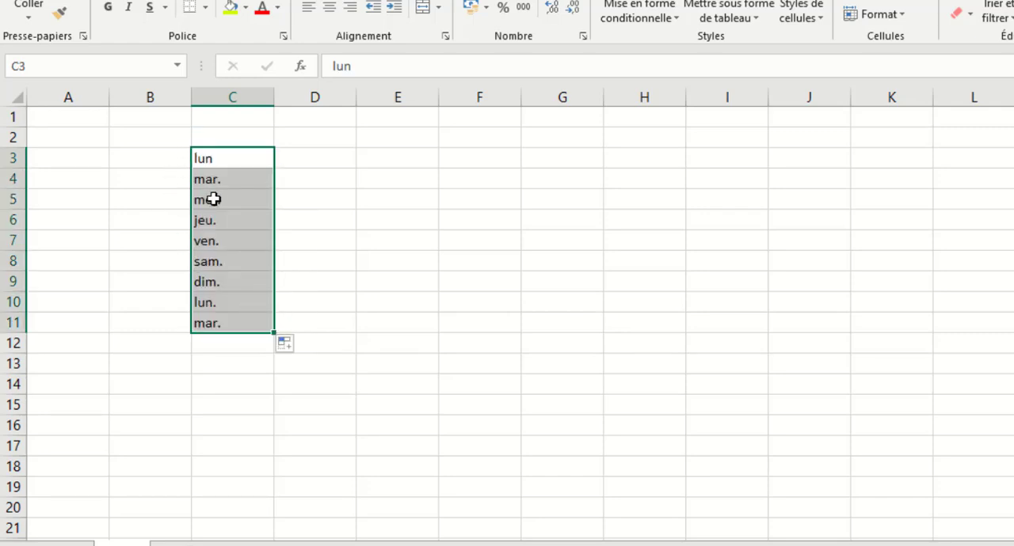
Enter janv in E3 and autofill the abbreviated months across row 3 past column L.
{"action": "left_click", "coordinate": [382, 164]}
{"action": "type", "text": "janv"}
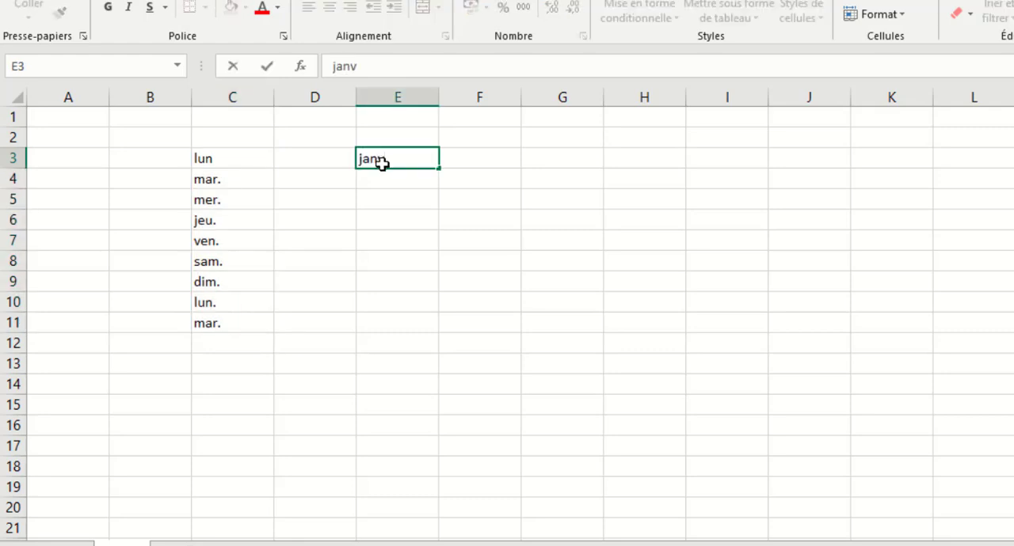
{"action": "key", "text": "Return"}
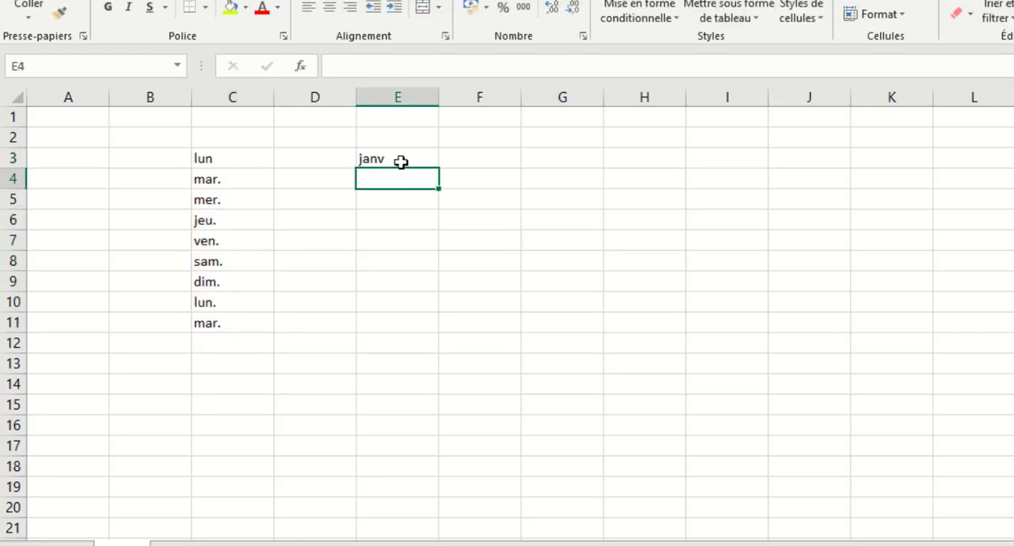
{"action": "left_click", "coordinate": [398, 162]}
{"action": "left_click_drag", "start_coordinate": [441, 167], "coordinate": [1007, 215]}
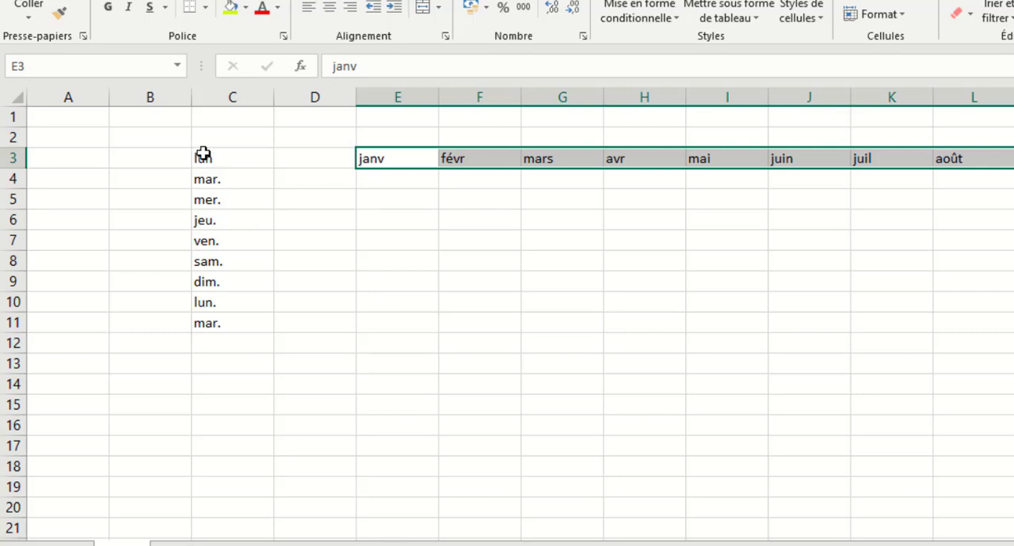
Clear the abbreviated weekday and month entries, covering the range from C2 down to row 16.
{"action": "left_click_drag", "start_coordinate": [192, 144], "coordinate": [959, 421]}
{"action": "key", "text": "Delete"}
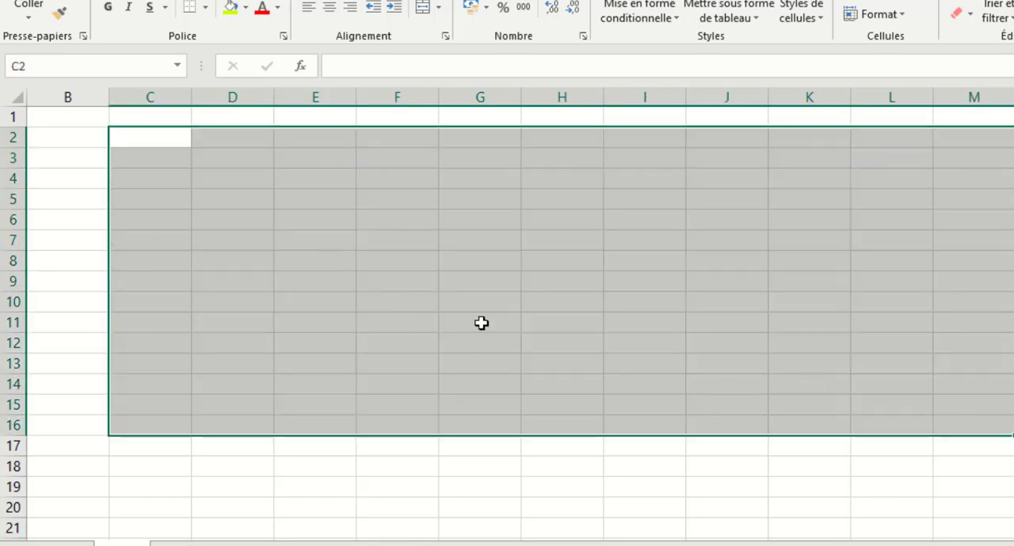
{"action": "left_click", "coordinate": [151, 183]}
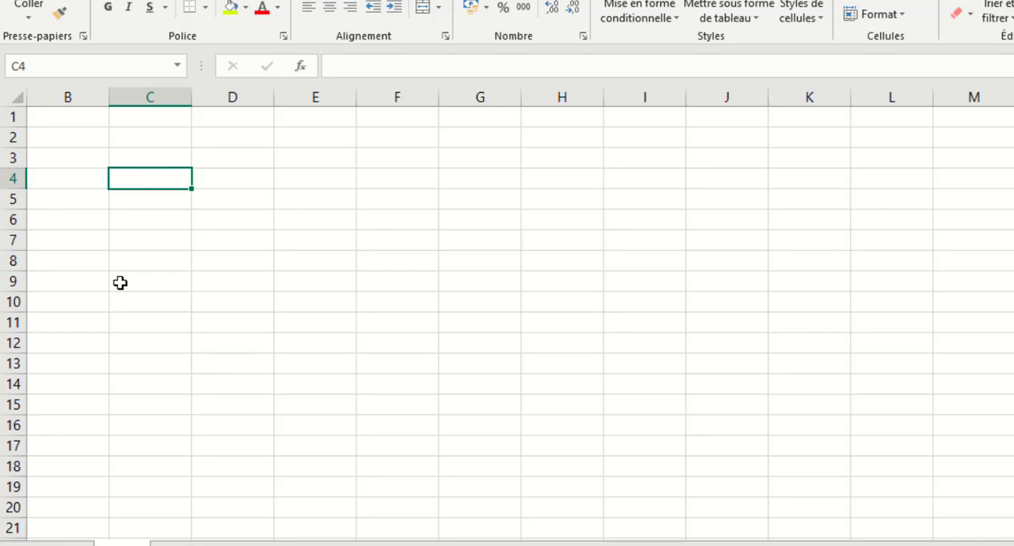
{"action": "left_click", "coordinate": [137, 158]}
{"action": "left_click", "coordinate": [204, 159]}
{"action": "left_click", "coordinate": [147, 137]}
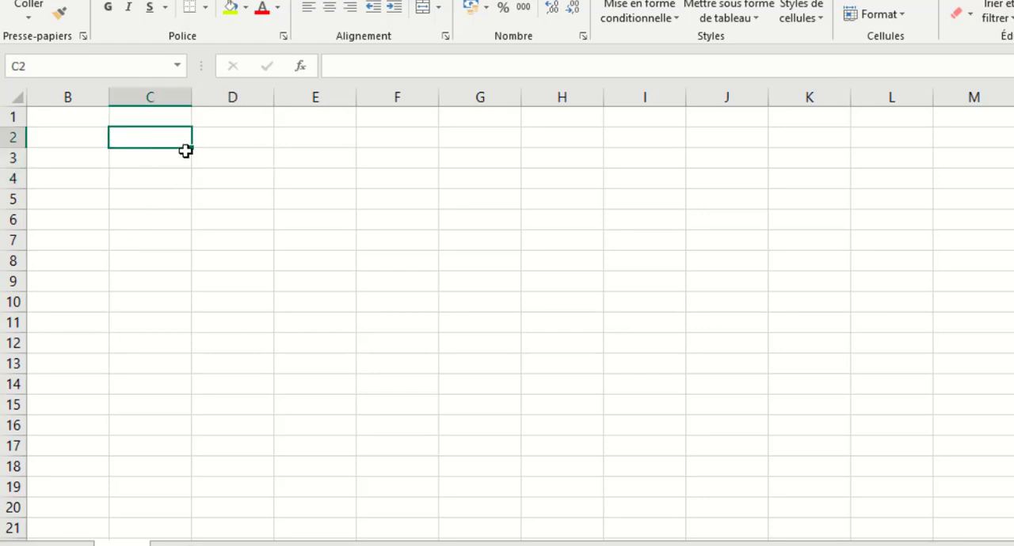
Enter 1 in D2 and fill it down to D9.
{"action": "left_click", "coordinate": [238, 139]}
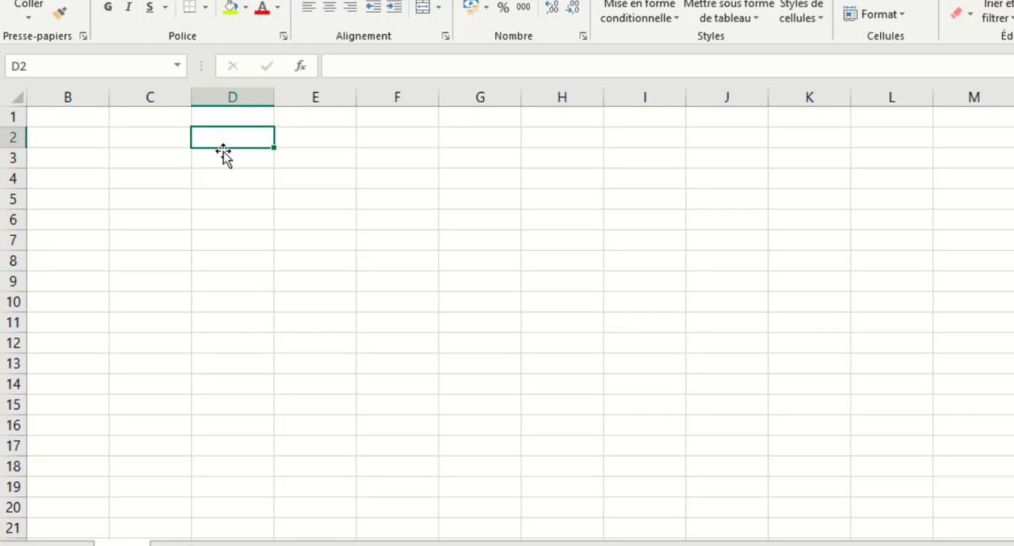
{"action": "type", "text": "1"}
{"action": "key", "text": "Return"}
{"action": "left_click", "coordinate": [251, 136]}
{"action": "left_click_drag", "start_coordinate": [275, 149], "coordinate": [277, 285]}
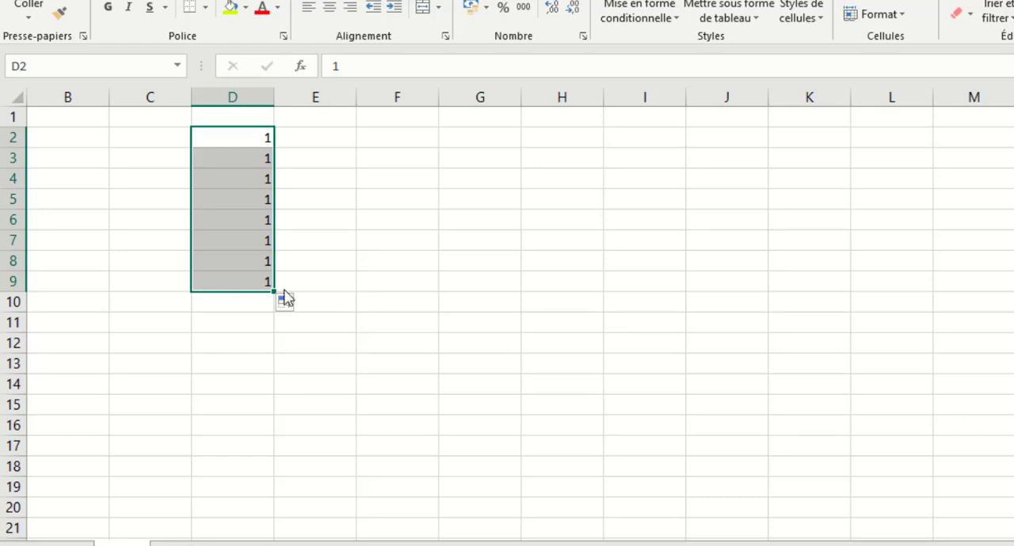
{"action": "left_click", "coordinate": [325, 138]}
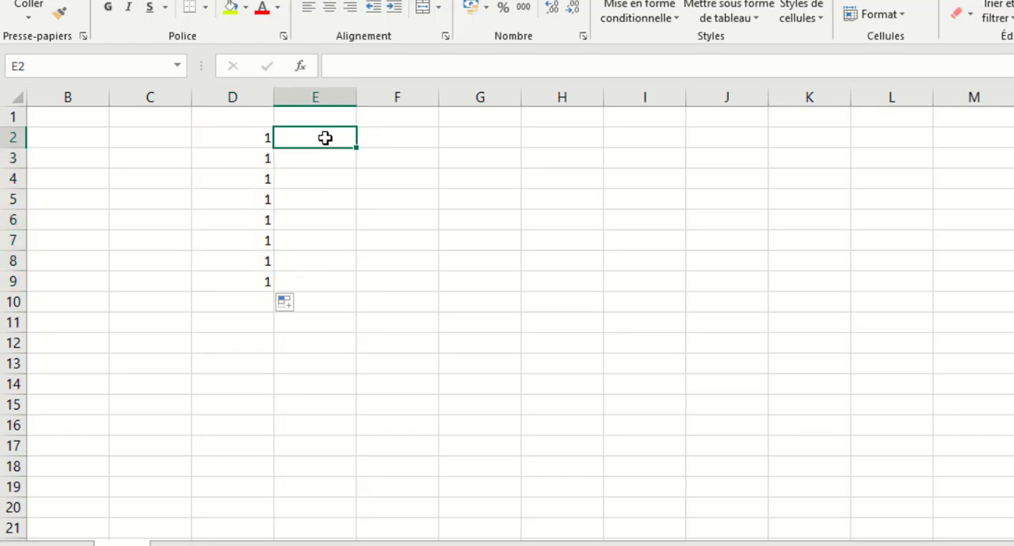
Enter 1 in E2 and fill it down to E16 as a series increasing by 1.
{"action": "left_click", "coordinate": [389, 145]}
{"action": "left_click", "coordinate": [328, 144]}
{"action": "type", "text": "1"}
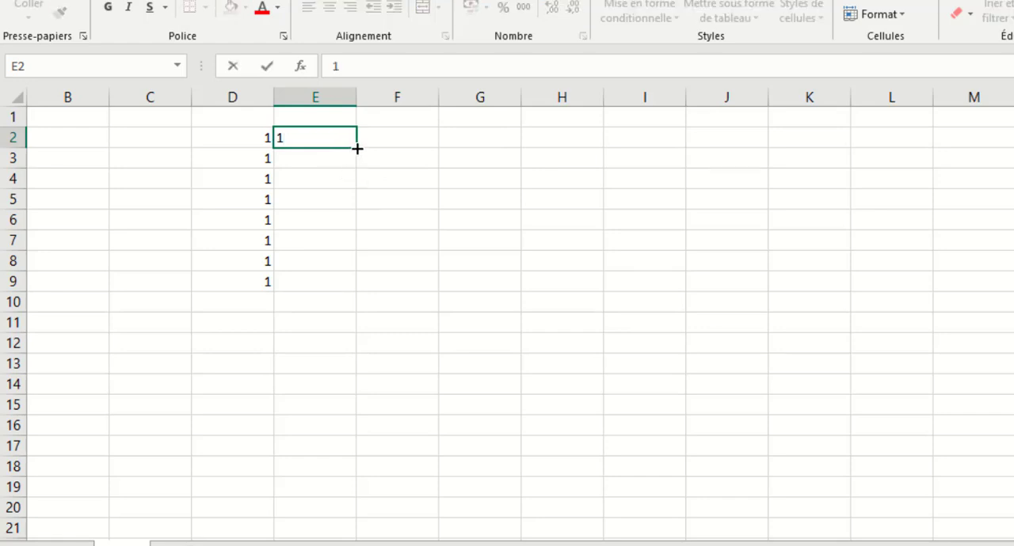
{"action": "key", "text": "ctrl"}
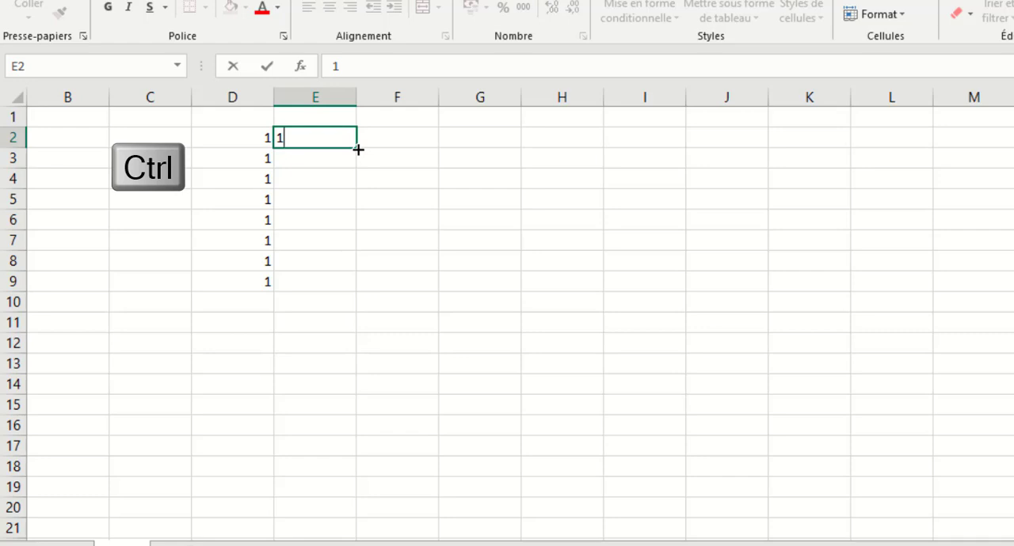
{"action": "left_click", "coordinate": [358, 149]}
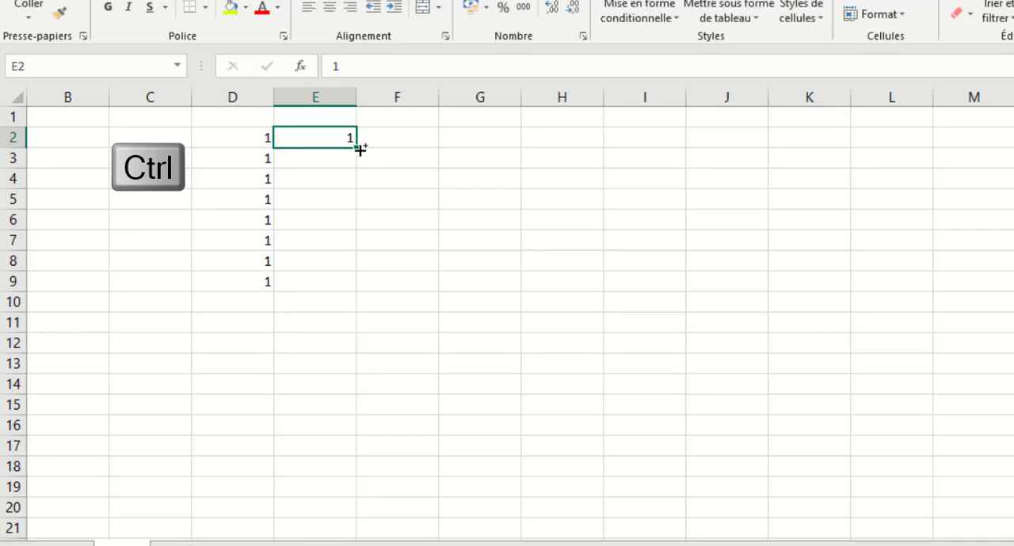
{"action": "left_click_drag", "start_coordinate": [360, 149], "coordinate": [346, 429]}
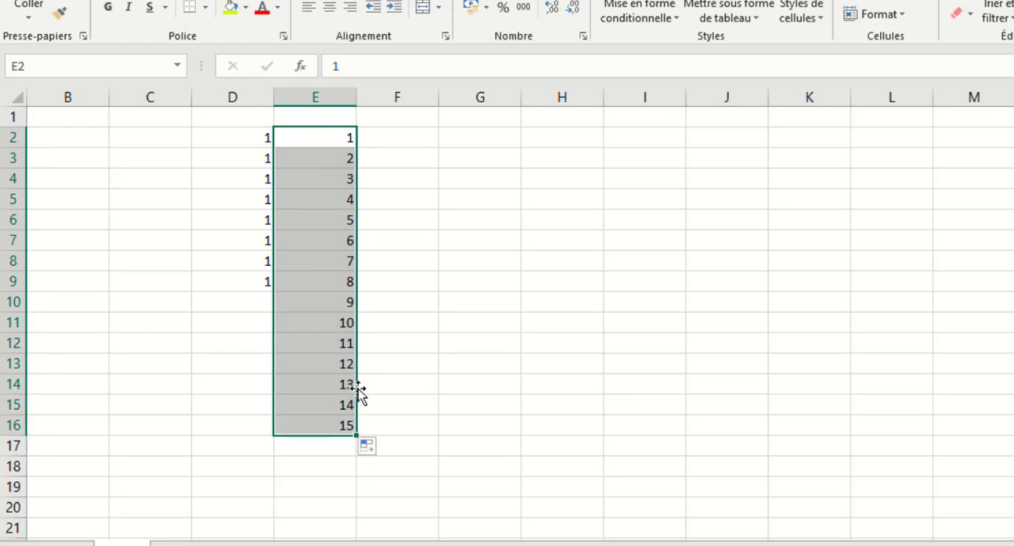
Enter 10 in G2 and 20 in G3, and extend the two values as a series down to G17.
{"action": "left_click", "coordinate": [464, 137]}
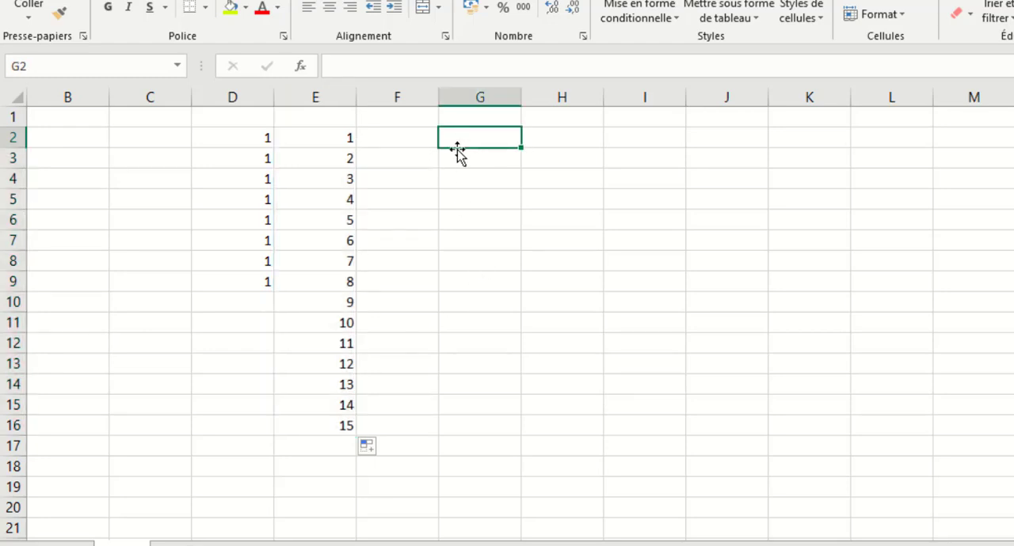
{"action": "type", "text": "10"}
{"action": "key", "text": "Return"}
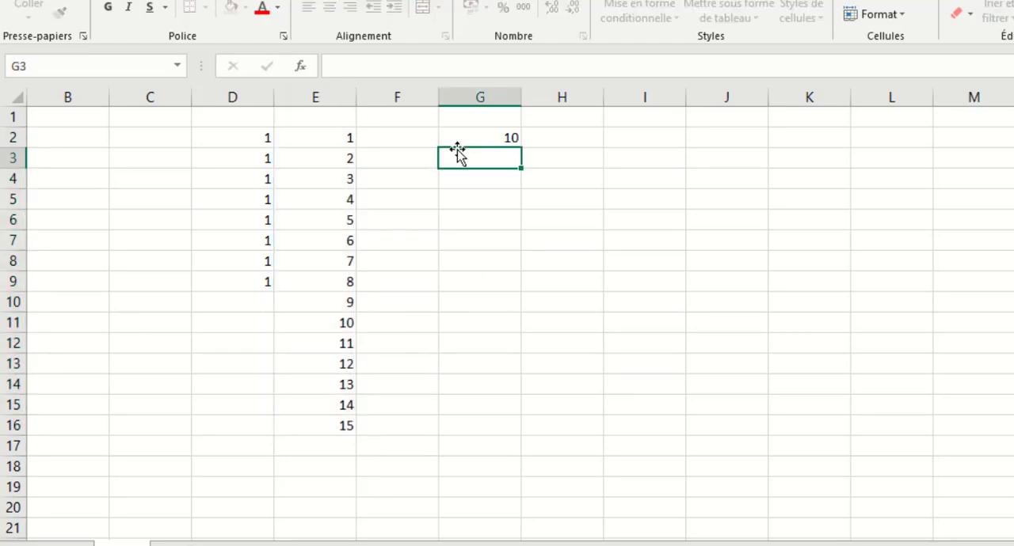
{"action": "type", "text": "20"}
{"action": "key", "text": "Return"}
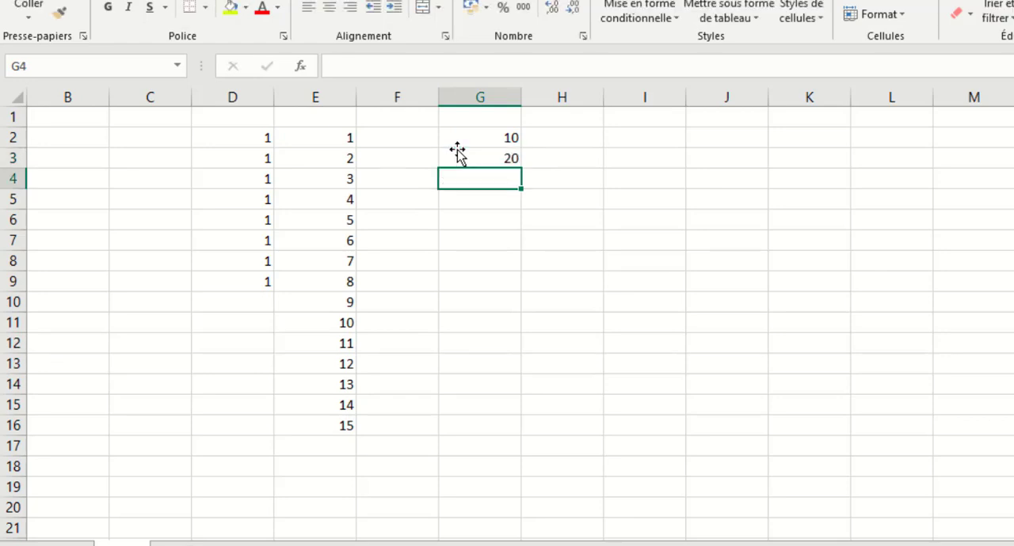
{"action": "left_click_drag", "start_coordinate": [493, 138], "coordinate": [503, 156]}
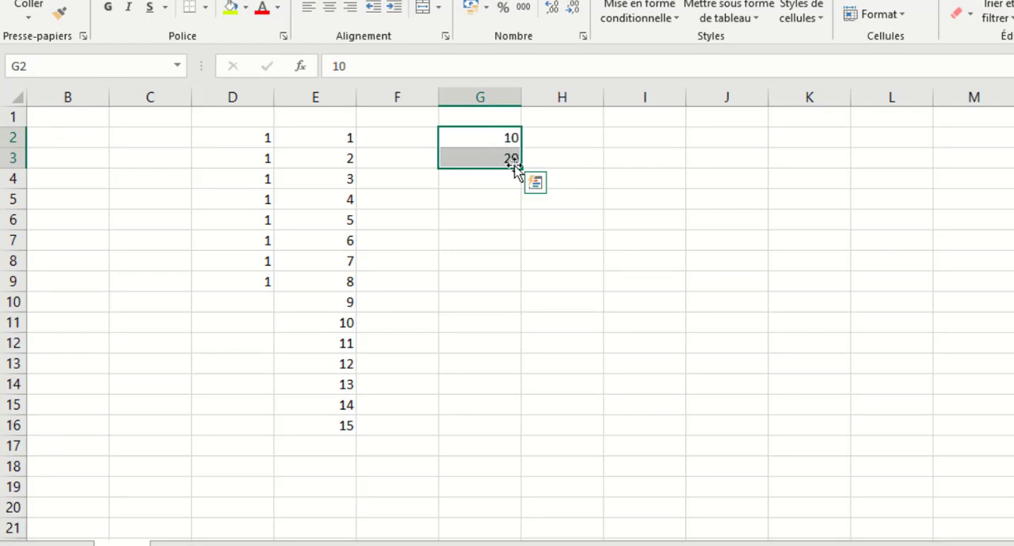
{"action": "left_click_drag", "start_coordinate": [521, 170], "coordinate": [517, 457]}
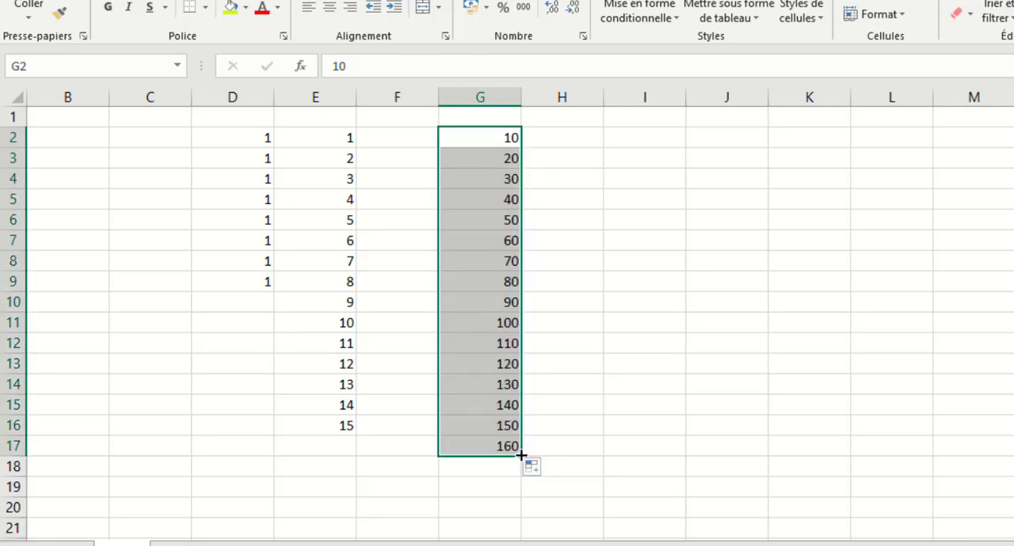
{"action": "left_click", "coordinate": [600, 162]}
{"action": "left_click", "coordinate": [229, 153]}
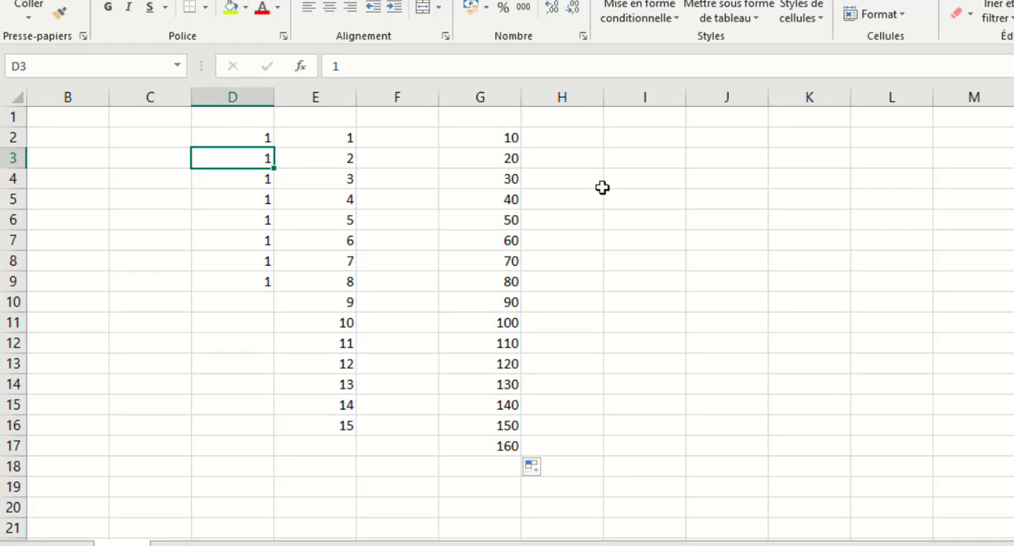
Copy the 10 in G2 across to L2, and fill a series increasing by 1 from J2 down to J18.
{"action": "left_click", "coordinate": [507, 136]}
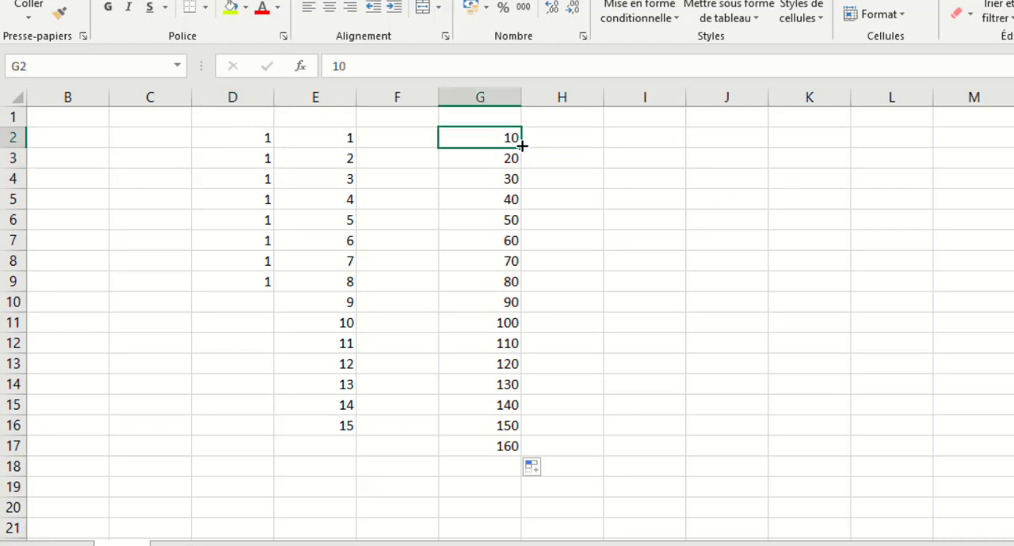
{"action": "left_click_drag", "start_coordinate": [521, 147], "coordinate": [971, 163]}
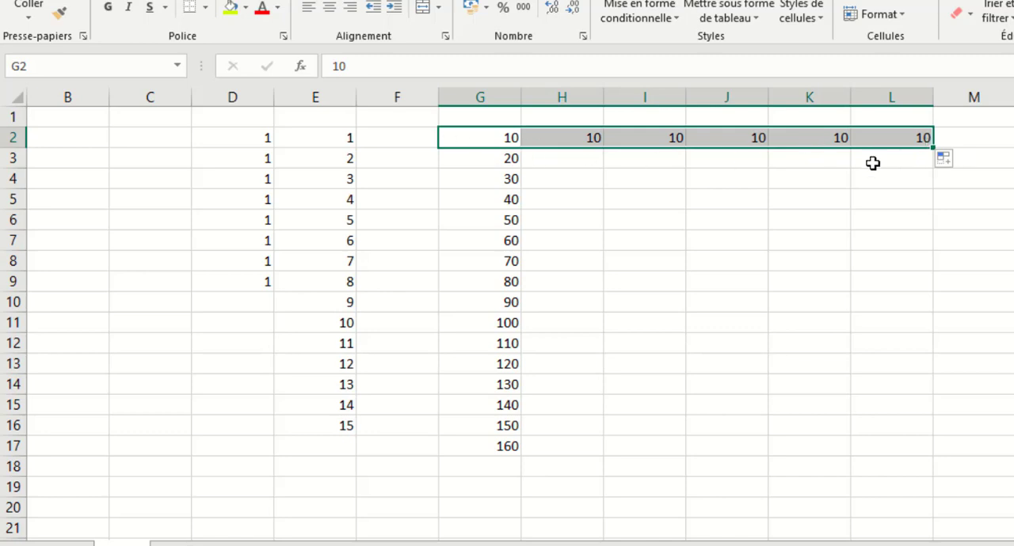
{"action": "left_click", "coordinate": [746, 146]}
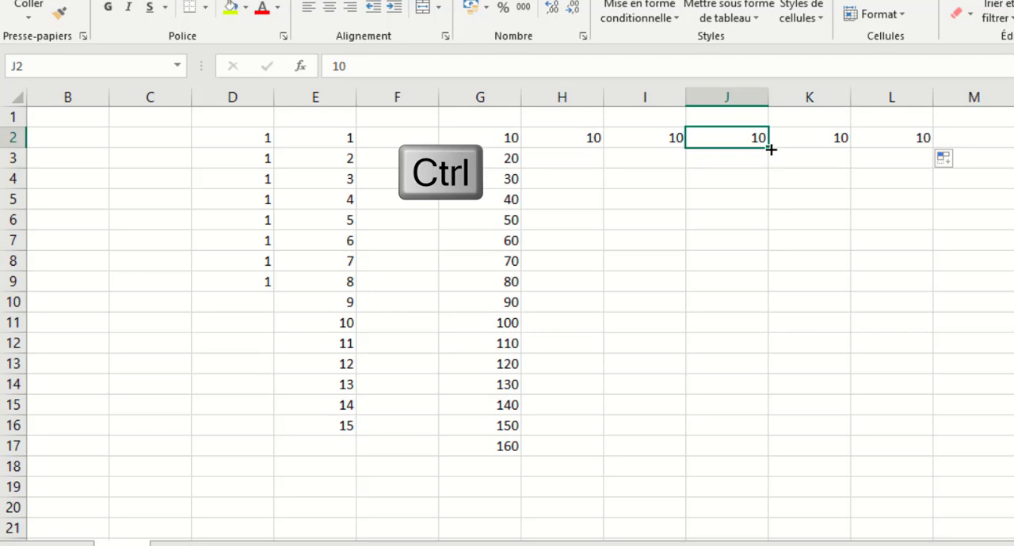
{"action": "left_click_drag", "start_coordinate": [770, 149], "coordinate": [771, 471]}
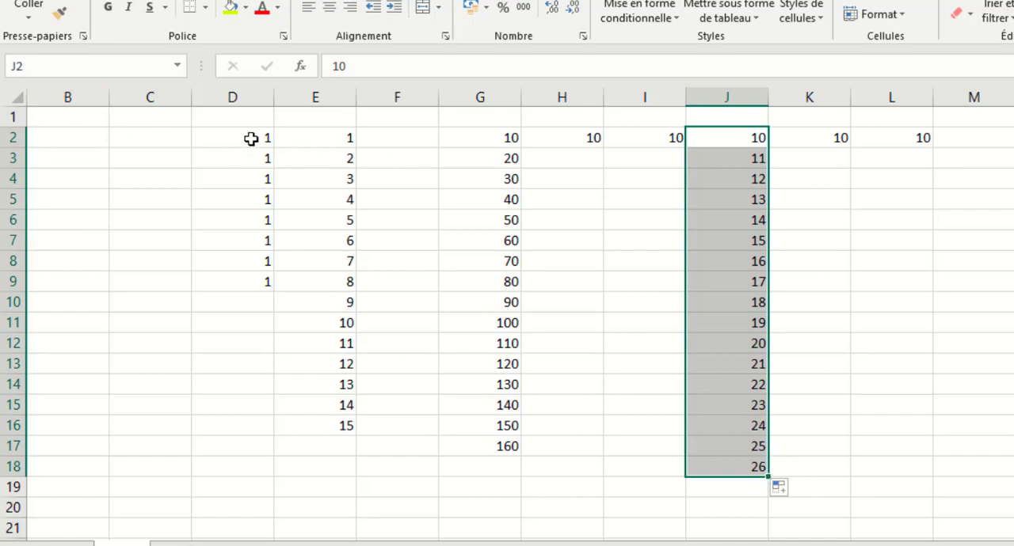
Clear all the number entries, enter the date 01/01/2020 in D4 and autofill consecutive days down to D13.
{"action": "left_click_drag", "start_coordinate": [251, 138], "coordinate": [1012, 463]}
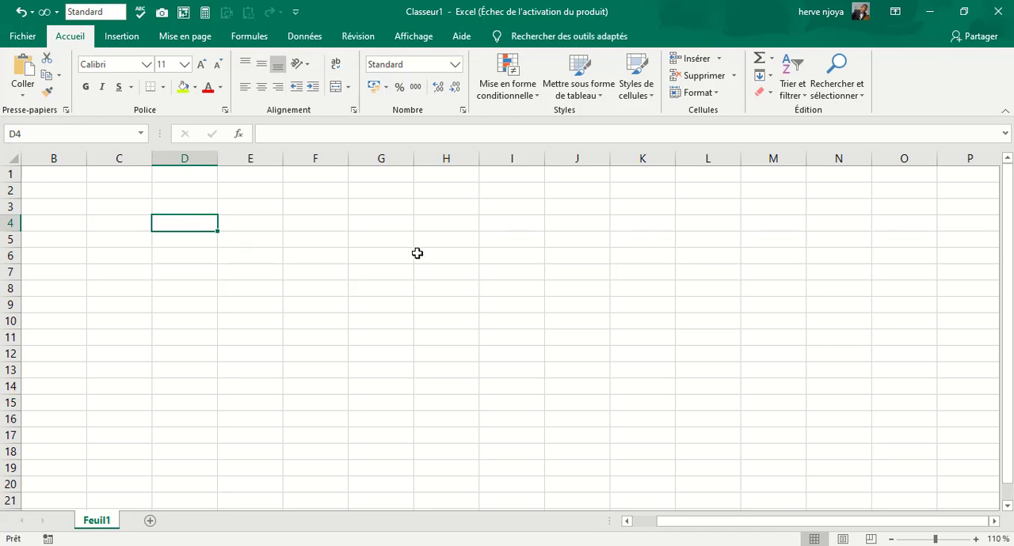
{"action": "type", "text": "0"}
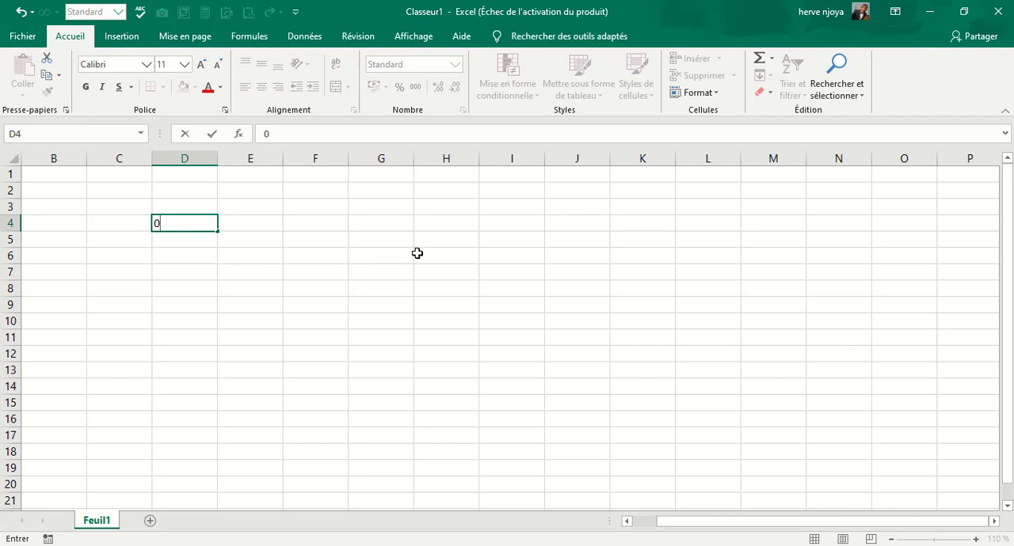
{"action": "type", "text": "11/01/2020"}
{"action": "key", "text": "Return"}
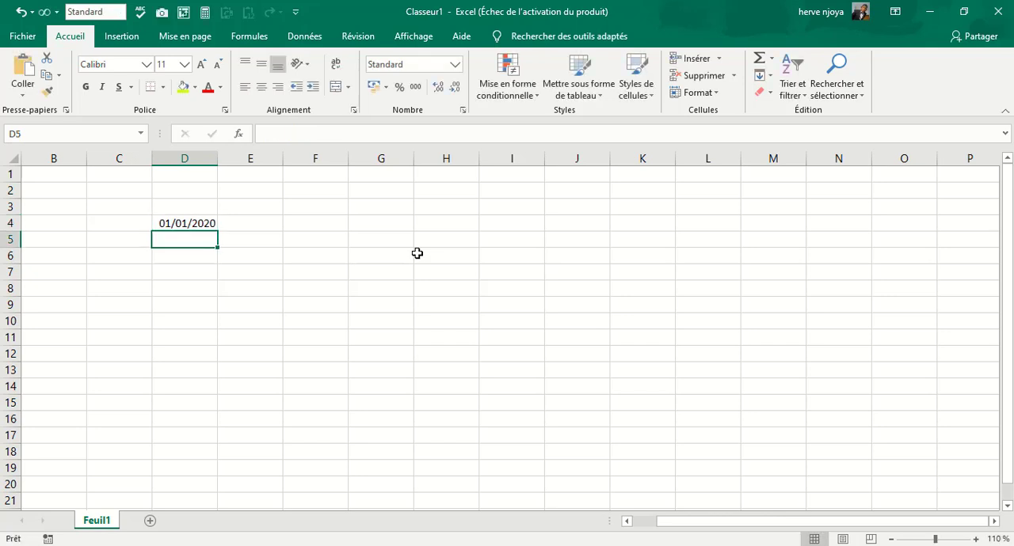
{"action": "left_click", "coordinate": [207, 226]}
{"action": "left_click_drag", "start_coordinate": [218, 233], "coordinate": [233, 377]}
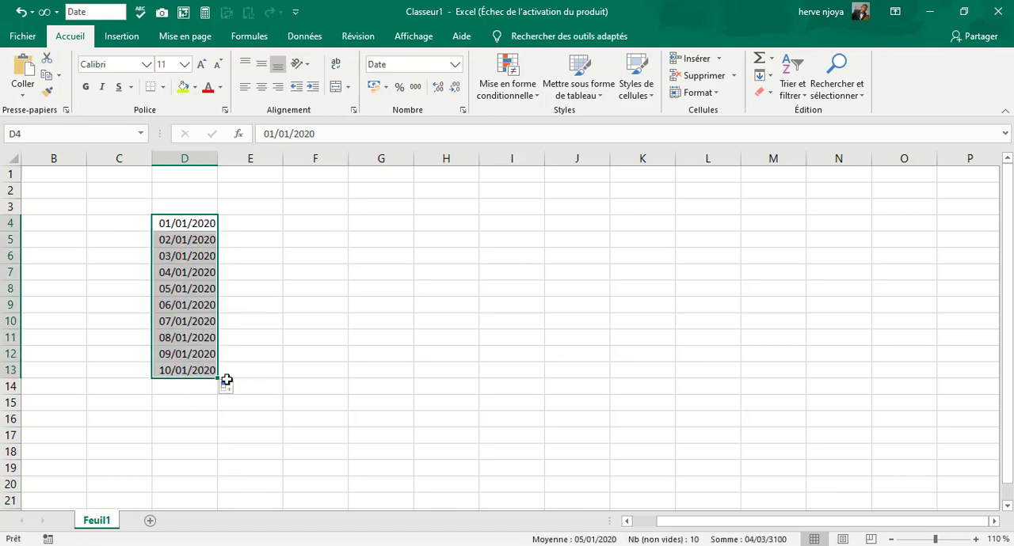
Clear the date series in D4 to D13 and enter Centre, Sud and Nord in D3 to D5.
{"action": "key", "text": "Delete"}
{"action": "left_click", "coordinate": [221, 220]}
{"action": "left_click", "coordinate": [183, 211]}
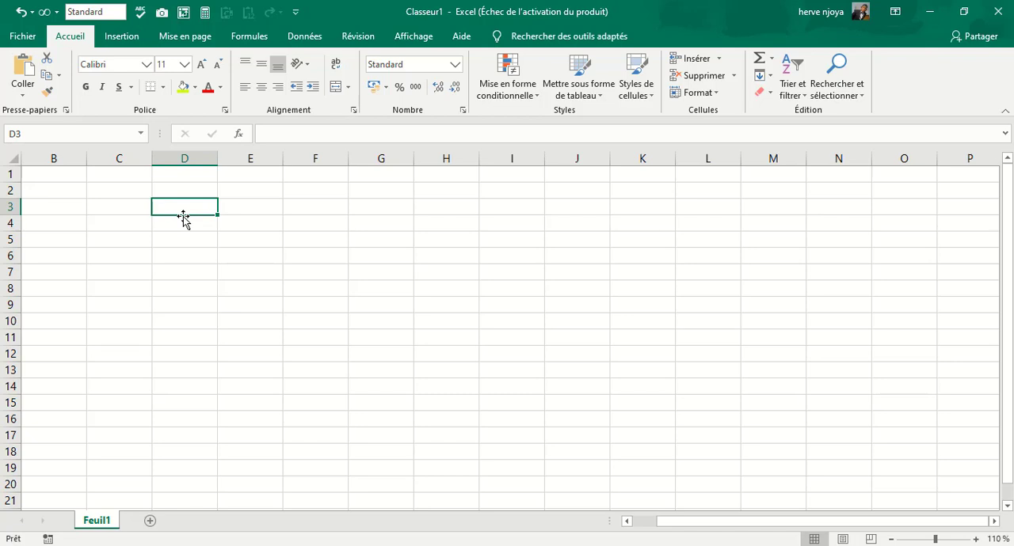
{"action": "type", "text": "C"}
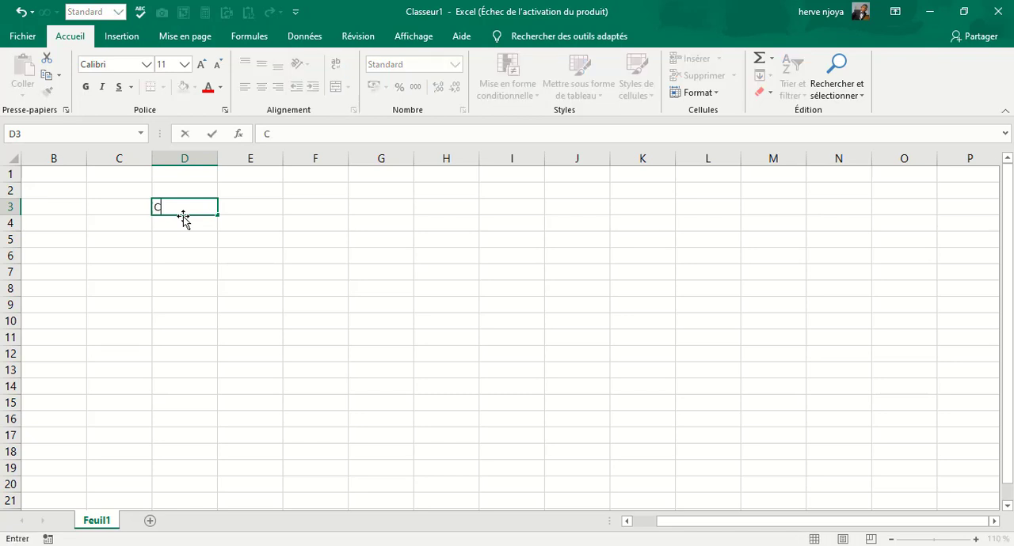
{"action": "type", "text": "entre"}
{"action": "key", "text": "Return"}
{"action": "type", "text": "Sud"}
{"action": "key", "text": "Return"}
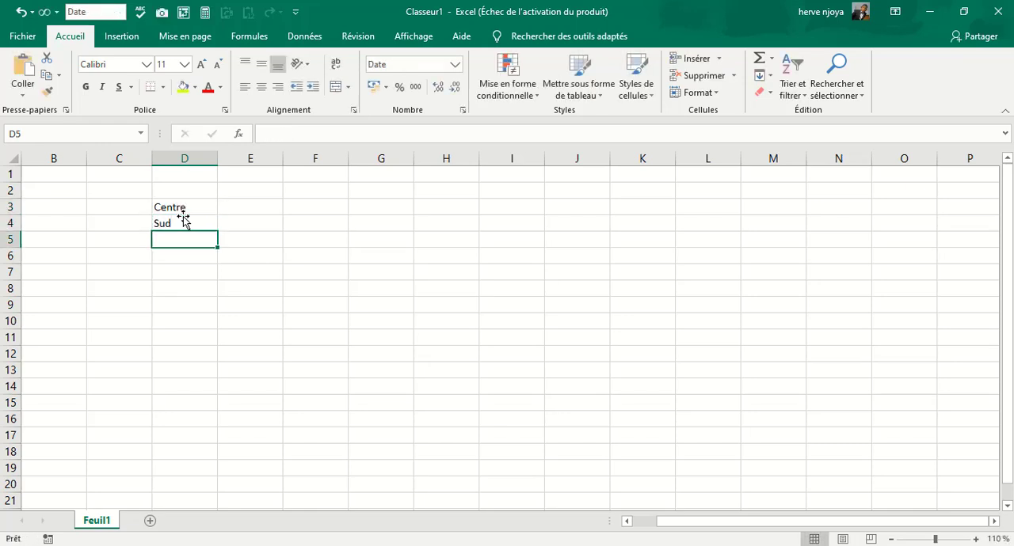
{"action": "type", "text": "Nord"}
{"action": "key", "text": "Return"}
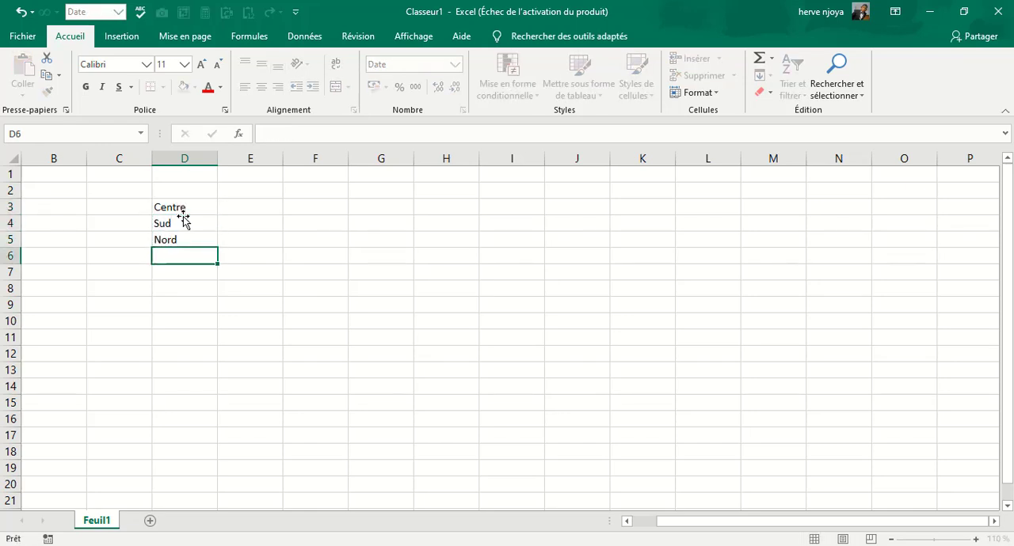
Continue the region list with Ouest, Est and Adamaoua in D6 to D8.
{"action": "type", "text": "Ouest"}
{"action": "key", "text": "Return"}
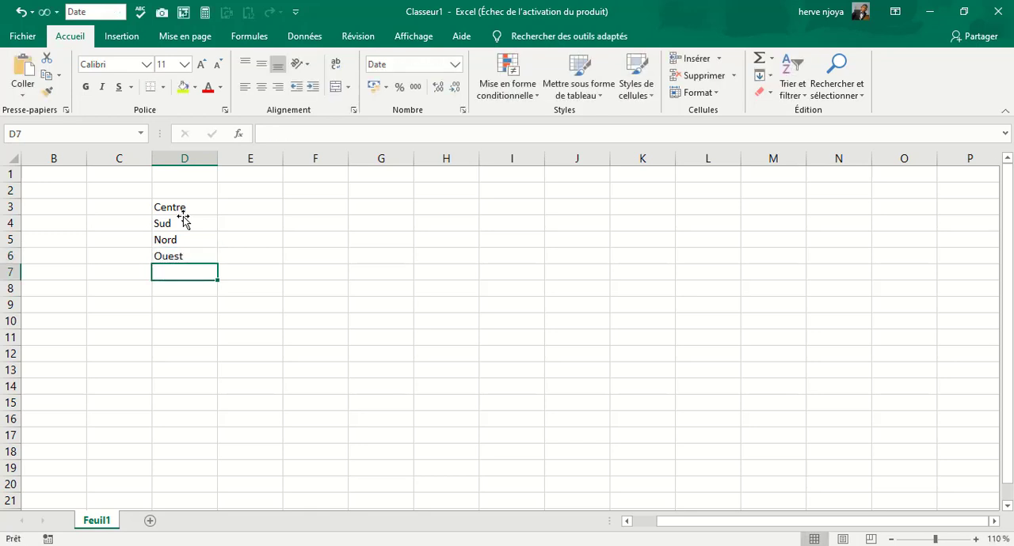
{"action": "type", "text": "Es"}
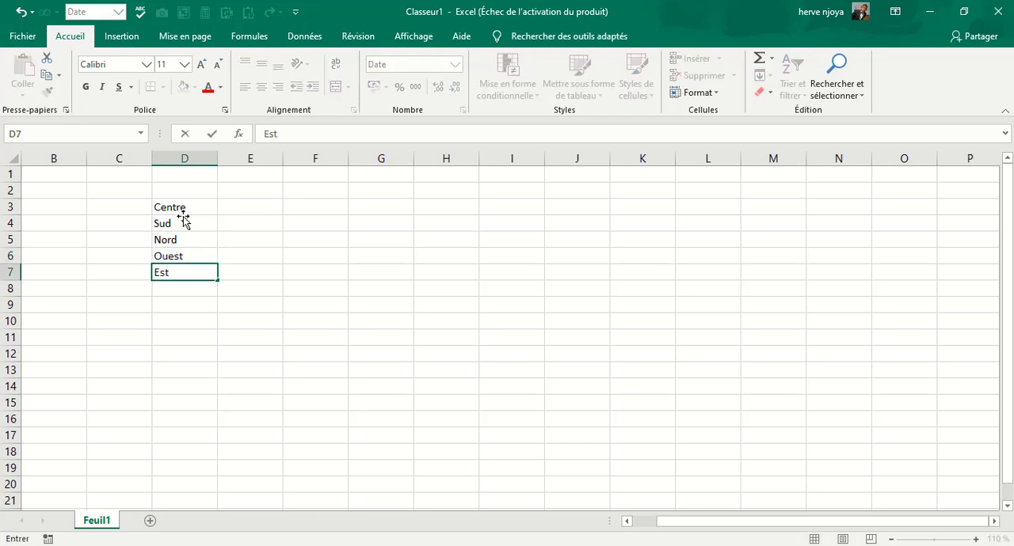
{"action": "type", "text": "t"}
{"action": "key", "text": "Return"}
{"action": "type", "text": "Ada"}
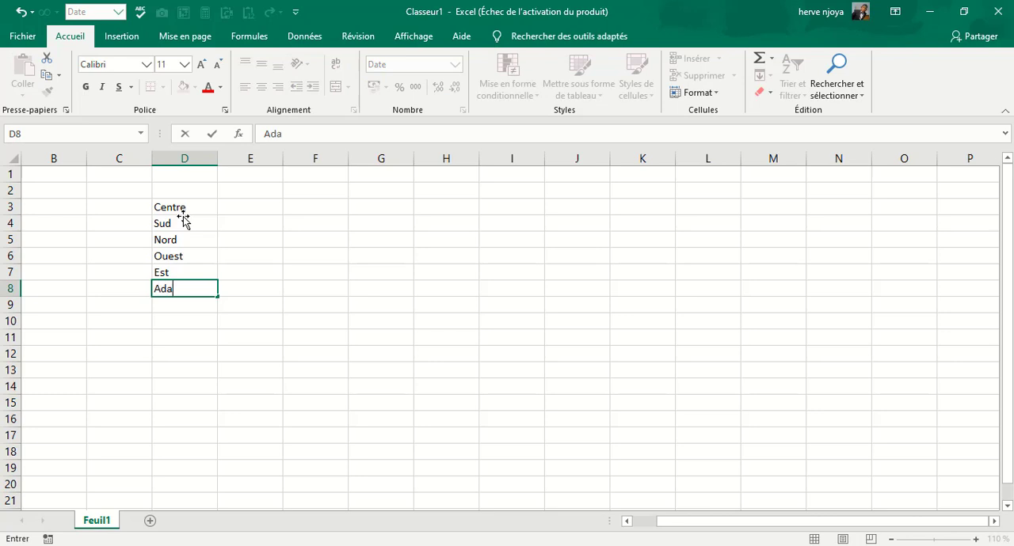
{"action": "type", "text": "maoua"}
{"action": "key", "text": "Return"}
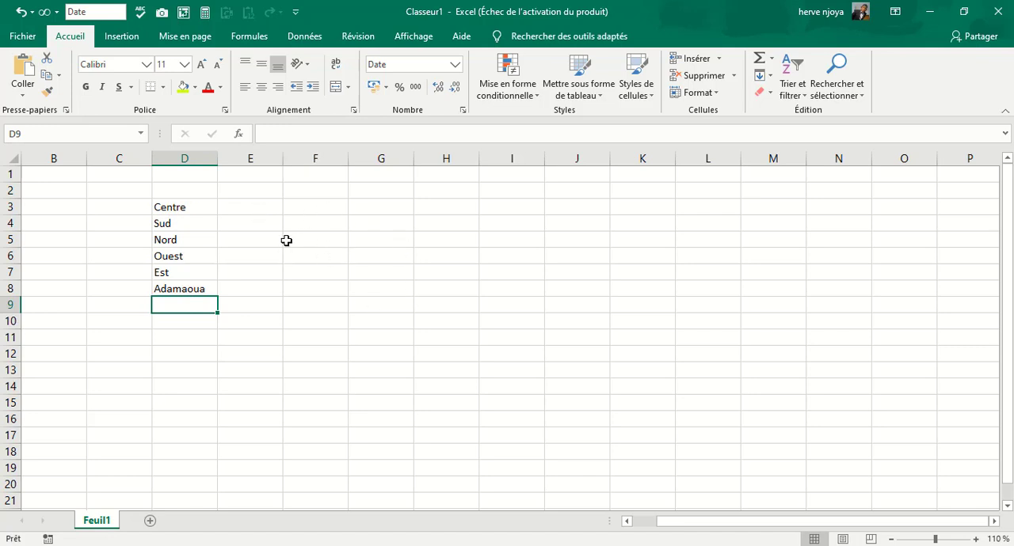
Try to autofill the regions from Centre in D3 across to I3, and clear the copies in E3 to I3.
{"action": "left_click", "coordinate": [188, 209]}
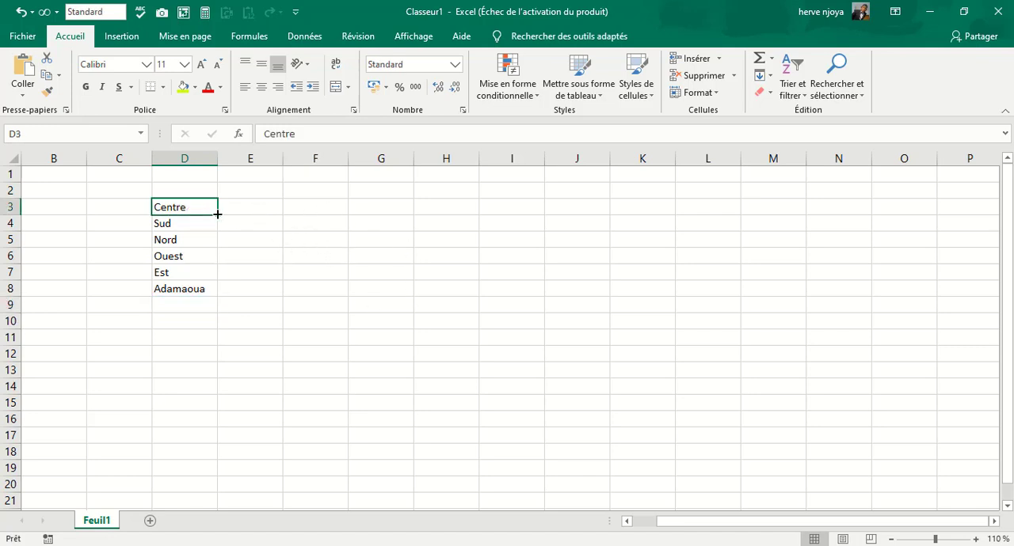
{"action": "left_click_drag", "start_coordinate": [217, 215], "coordinate": [516, 215]}
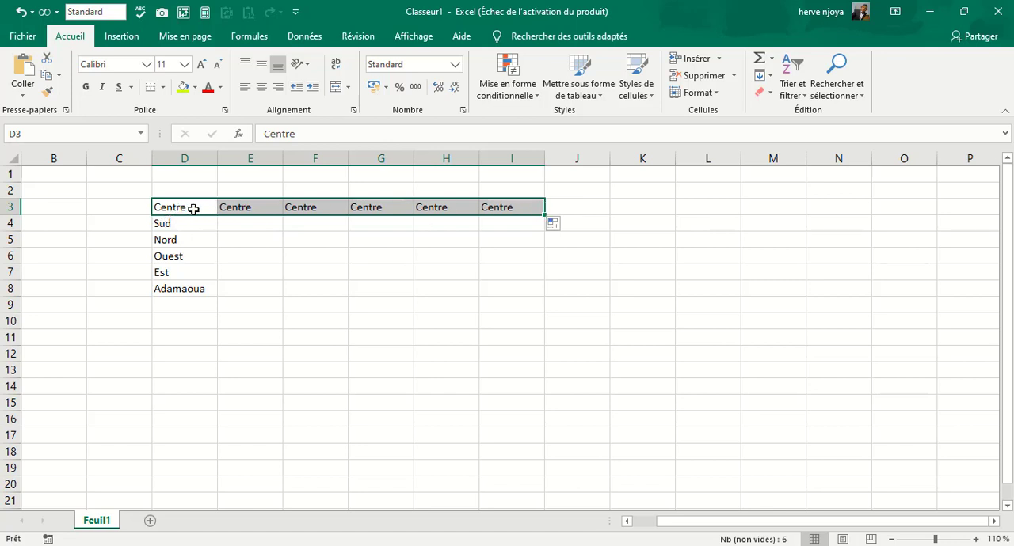
{"action": "left_click_drag", "start_coordinate": [242, 203], "coordinate": [512, 213]}
{"action": "key", "text": "Delete"}
{"action": "left_click", "coordinate": [335, 258]}
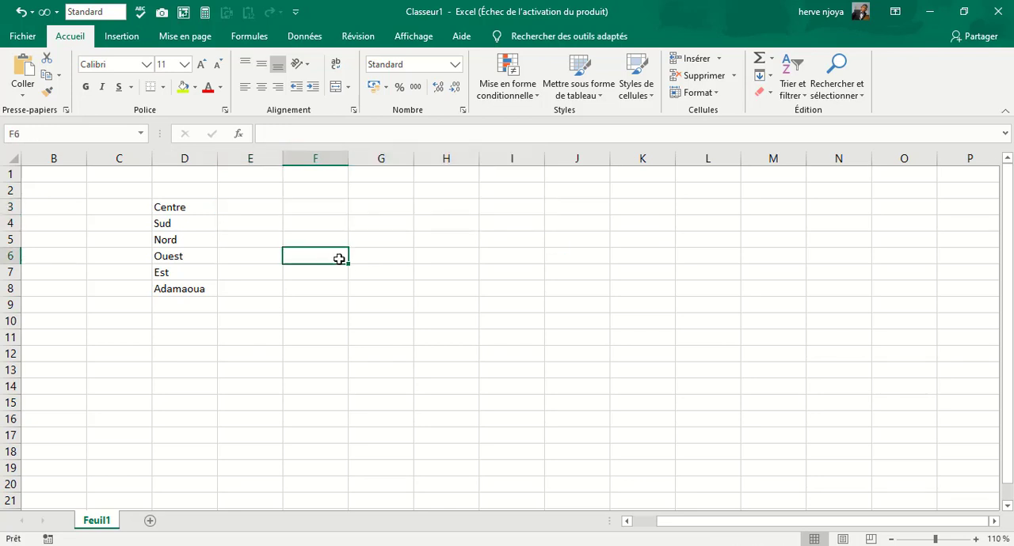
Open the custom lists editor from Excel's advanced options and move its dialog clear of the region list.
{"action": "left_click", "coordinate": [23, 37]}
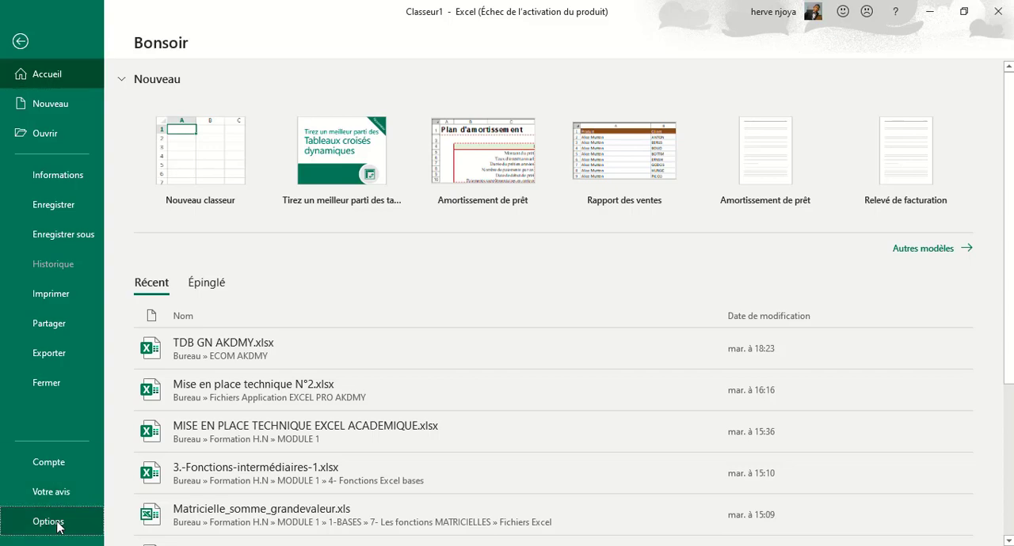
{"action": "left_click", "coordinate": [27, 522]}
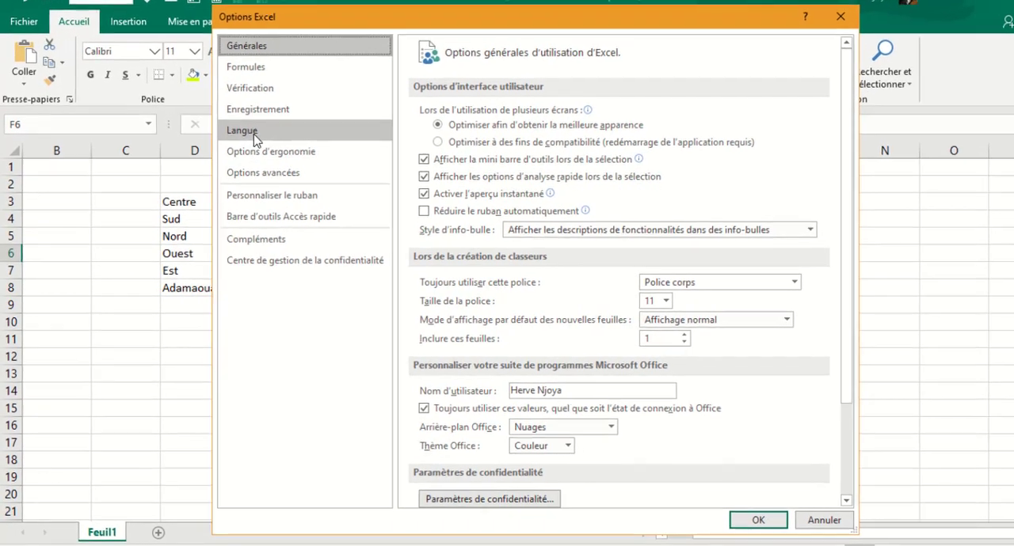
{"action": "left_click", "coordinate": [275, 176]}
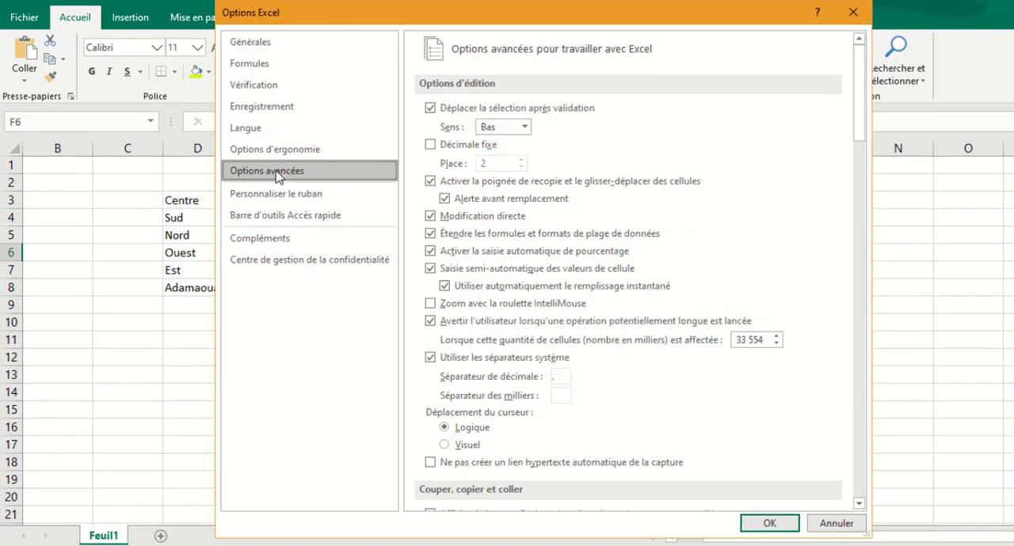
{"action": "scroll", "coordinate": [703, 238], "scroll_direction": "down", "scroll_amount": 2}
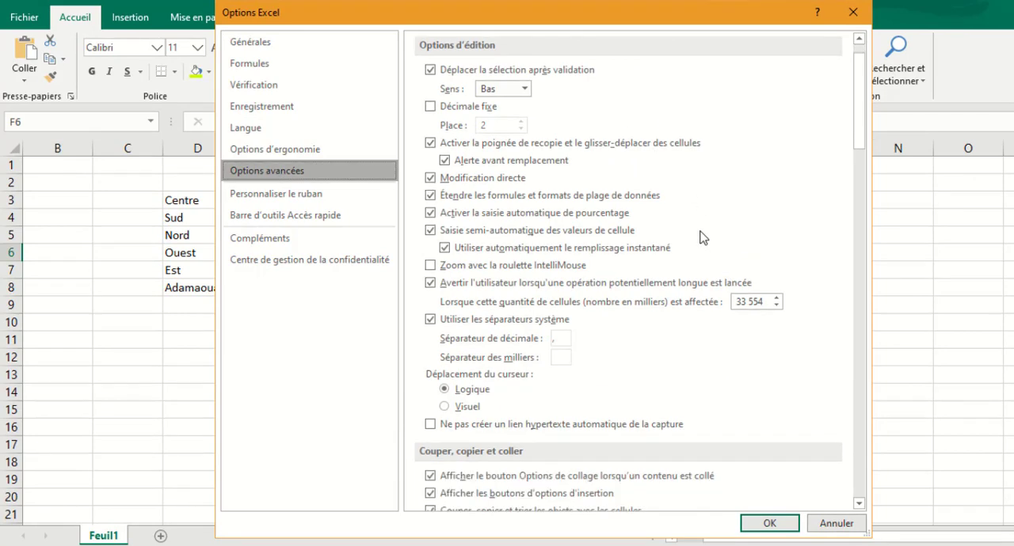
{"action": "scroll", "coordinate": [700, 236], "scroll_direction": "down", "scroll_amount": 15}
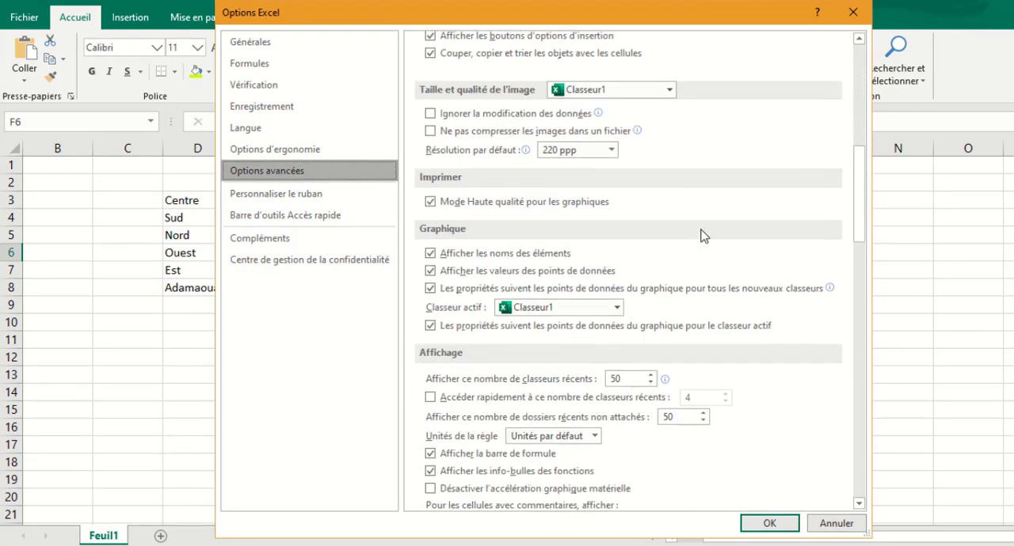
{"action": "scroll", "coordinate": [701, 237], "scroll_direction": "down", "scroll_amount": 15}
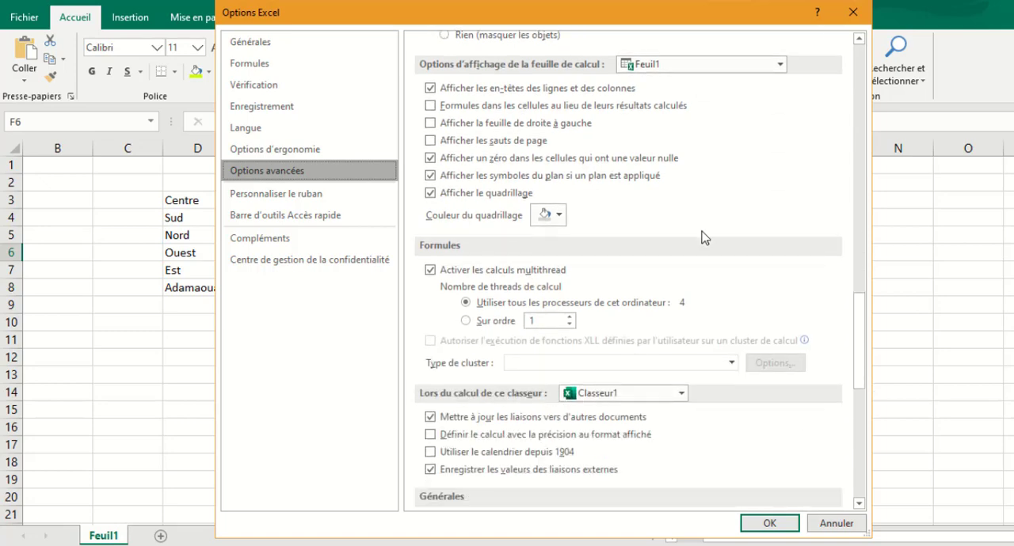
{"action": "scroll", "coordinate": [704, 238], "scroll_direction": "down", "scroll_amount": 3}
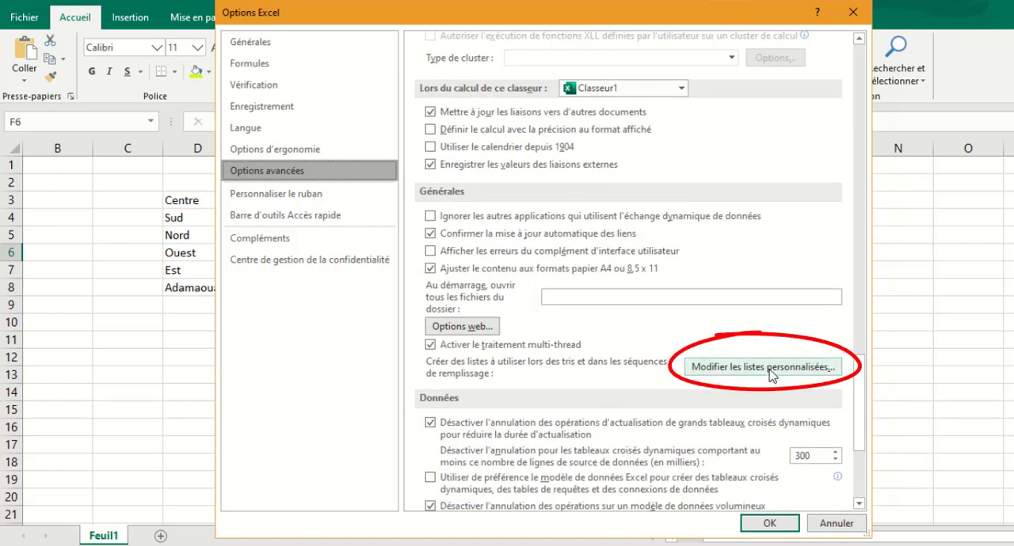
{"action": "left_click", "coordinate": [772, 369]}
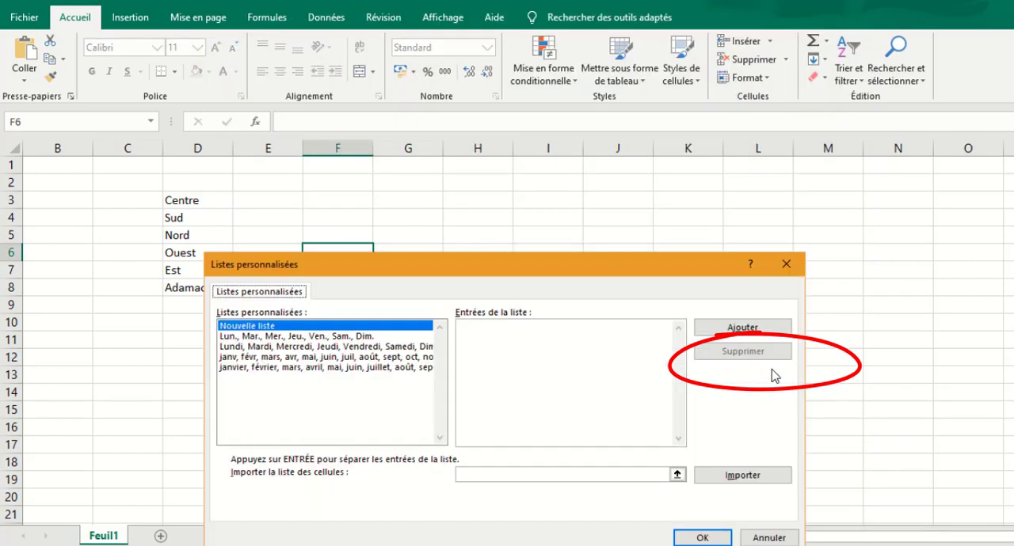
{"action": "left_click_drag", "start_coordinate": [467, 270], "coordinate": [612, 80]}
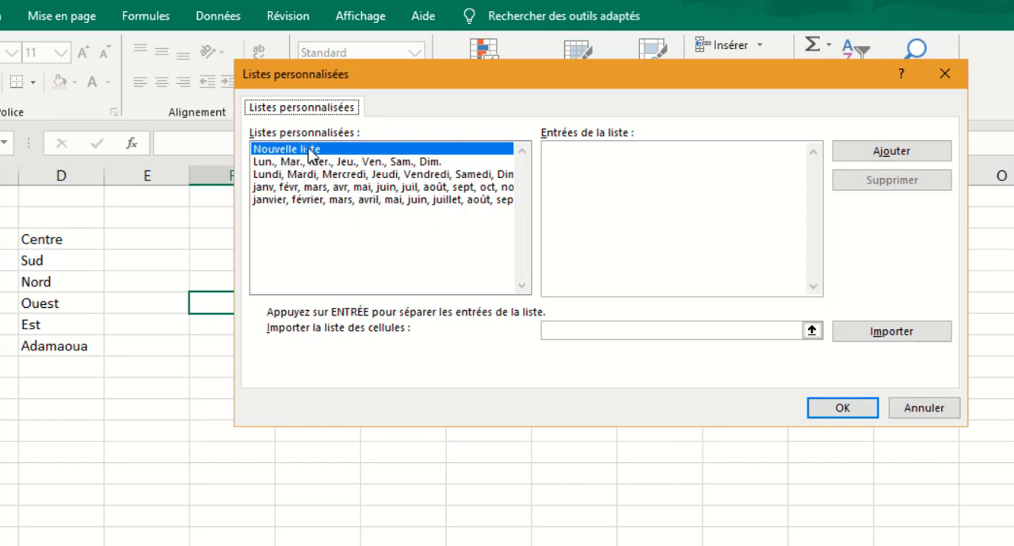
Import the regions in D3 to D8 as a new custom list and apply the options.
{"action": "left_click", "coordinate": [810, 332]}
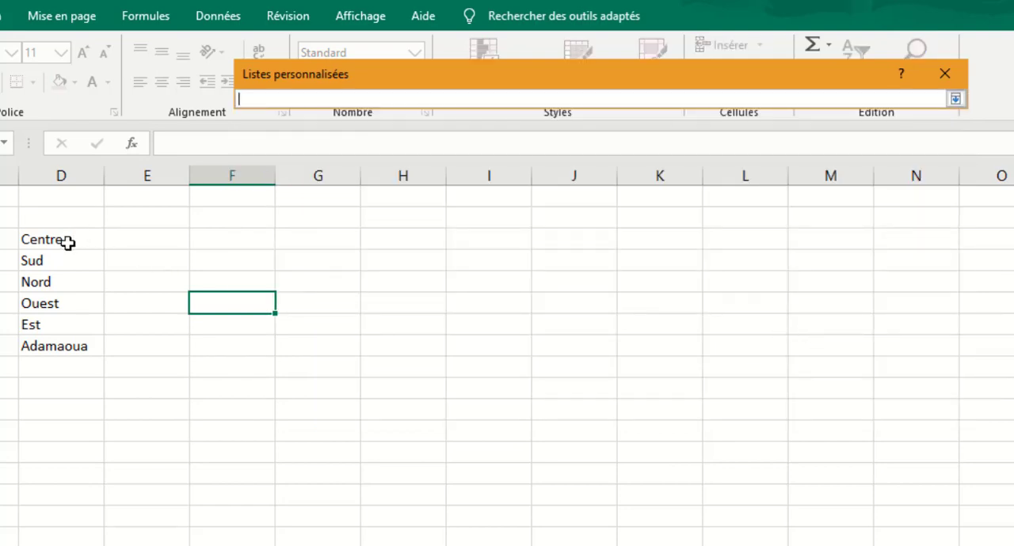
{"action": "left_click_drag", "start_coordinate": [70, 242], "coordinate": [80, 342]}
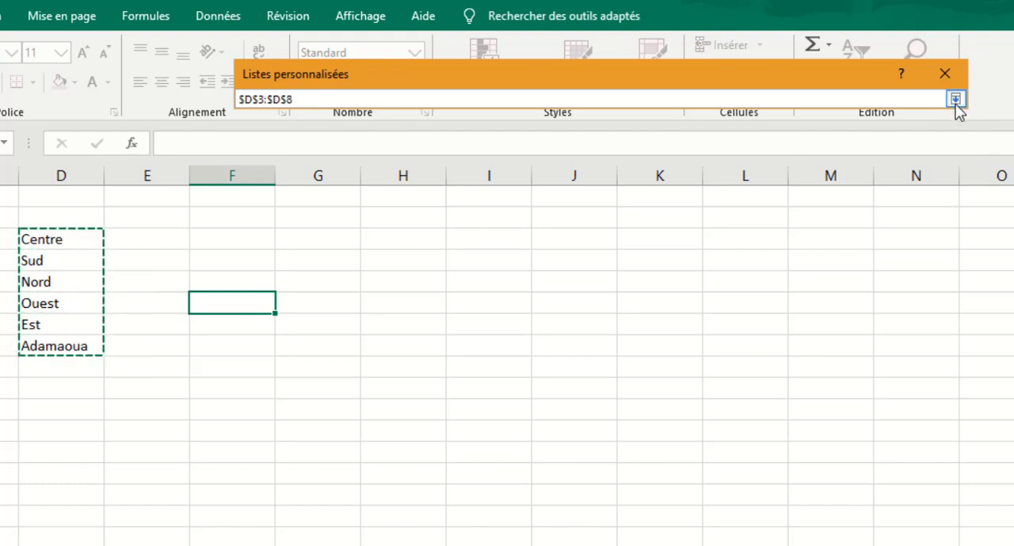
{"action": "left_click", "coordinate": [956, 99]}
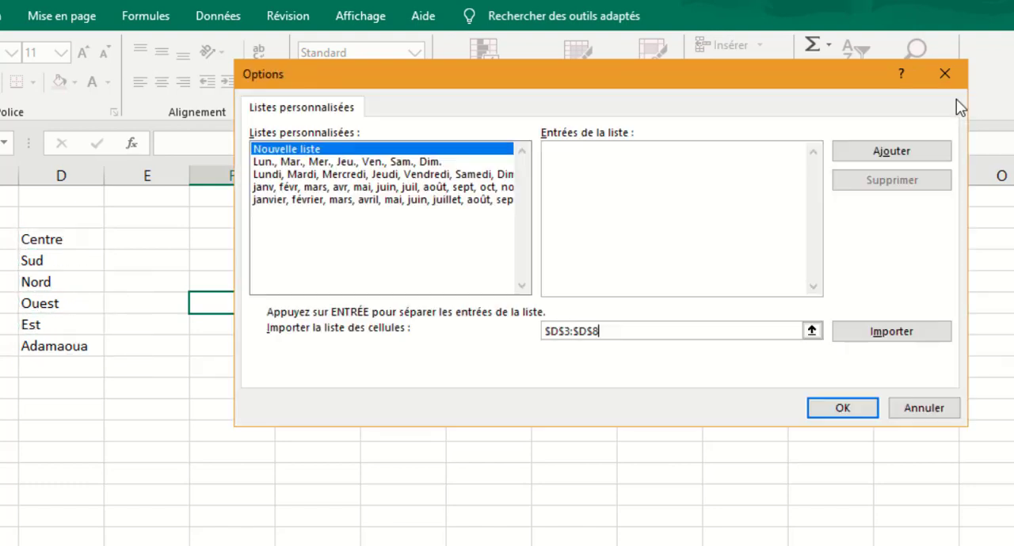
{"action": "left_click", "coordinate": [877, 335]}
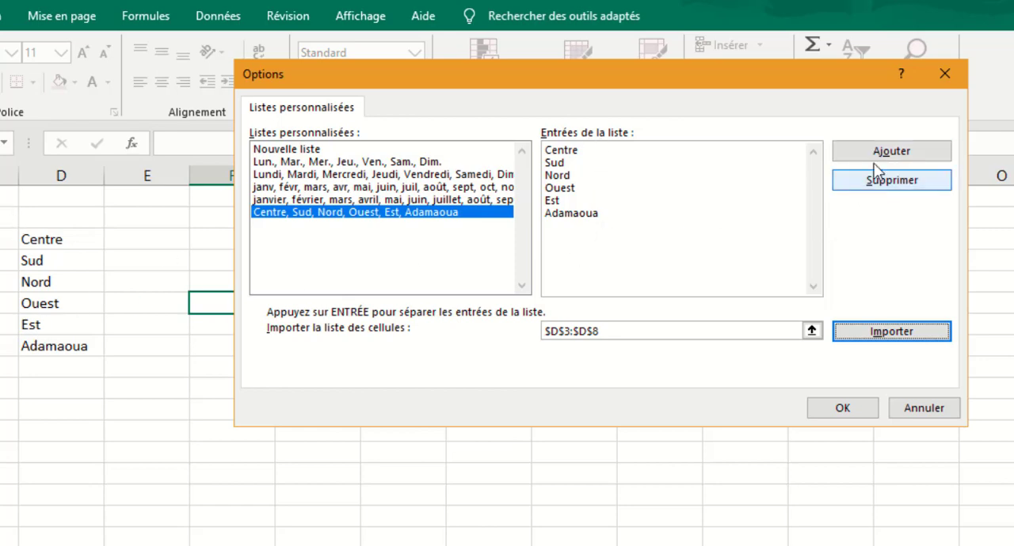
{"action": "left_click", "coordinate": [897, 152]}
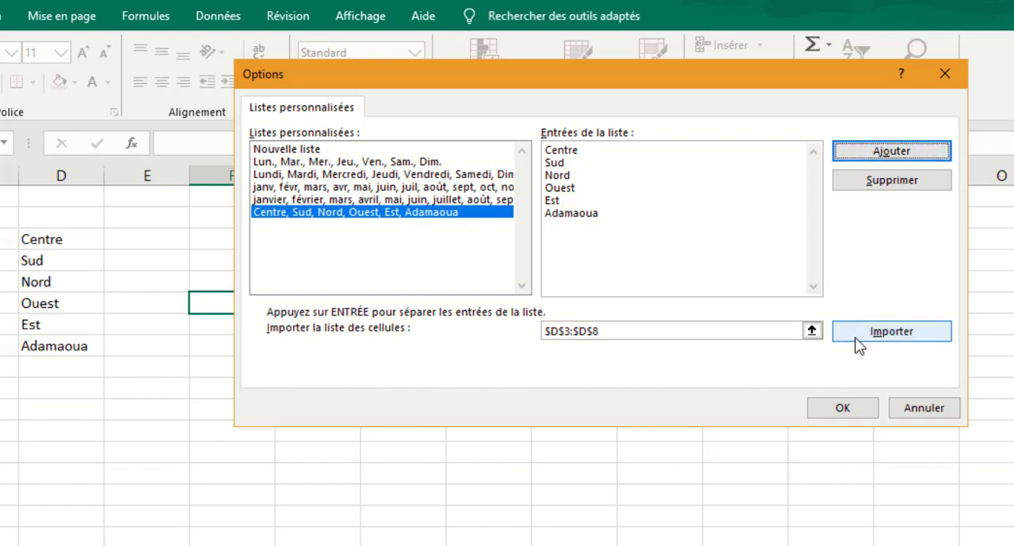
{"action": "left_click", "coordinate": [838, 409]}
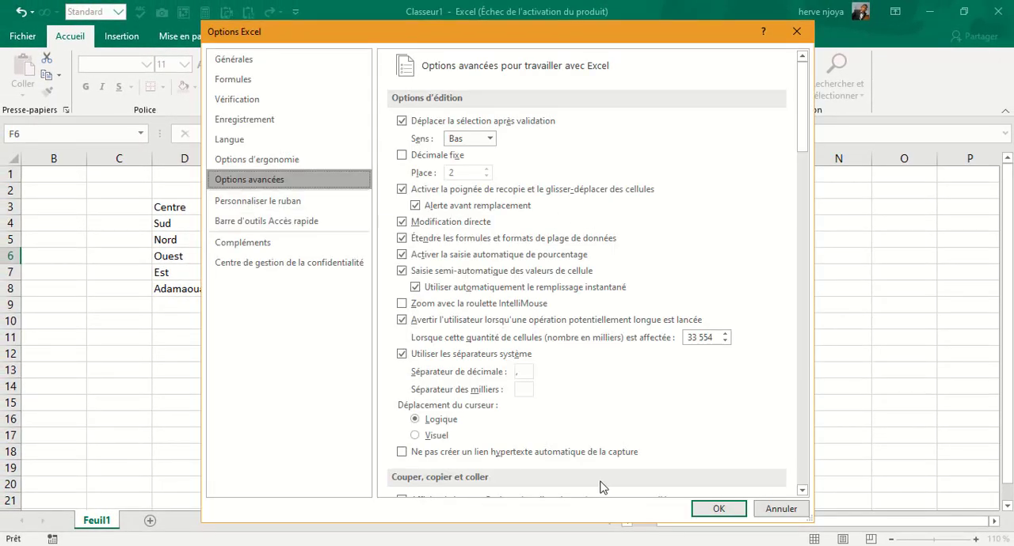
{"action": "left_click", "coordinate": [716, 509]}
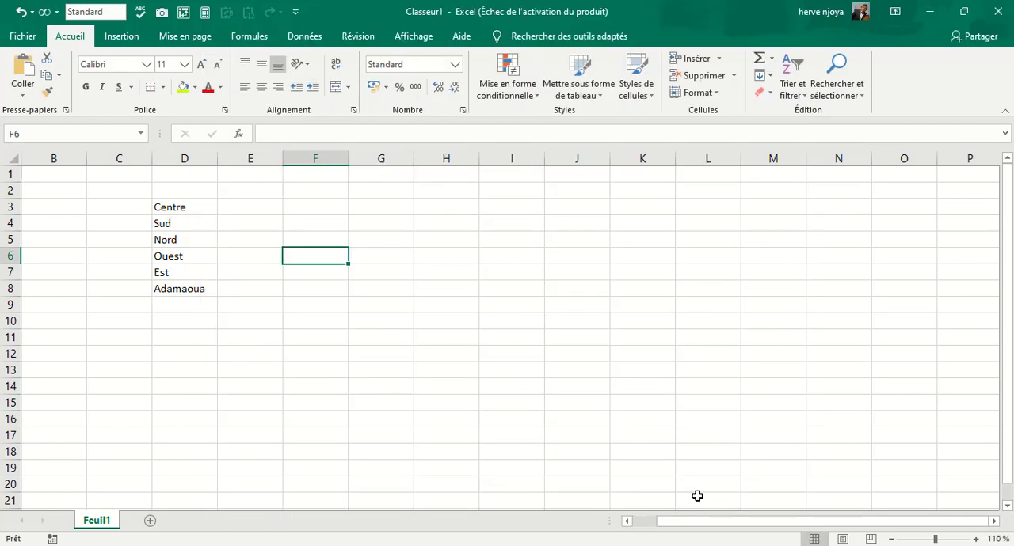
Enter Sud in G5 and autofill the region series across to L5.
{"action": "left_click", "coordinate": [394, 202]}
{"action": "left_click", "coordinate": [392, 231]}
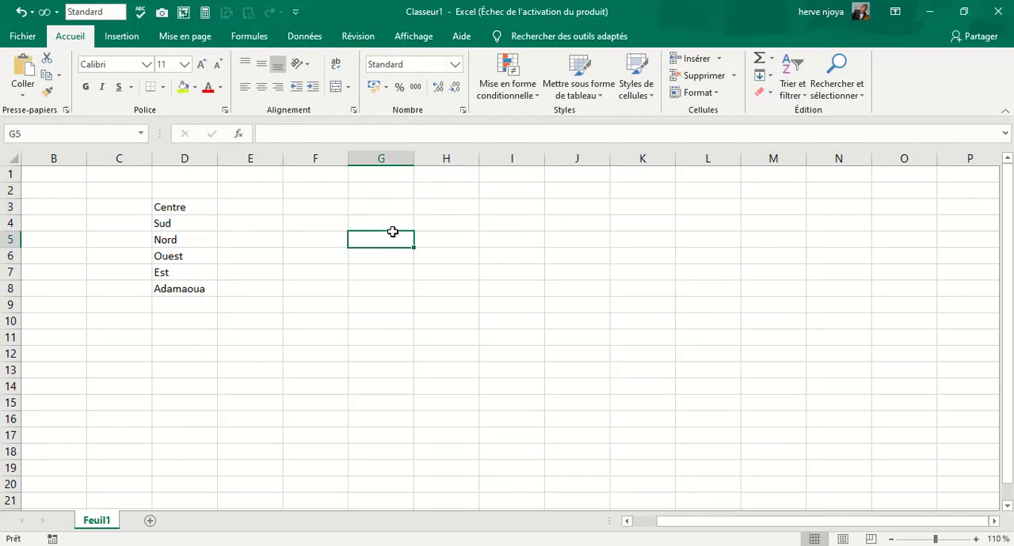
{"action": "type", "text": "Sud"}
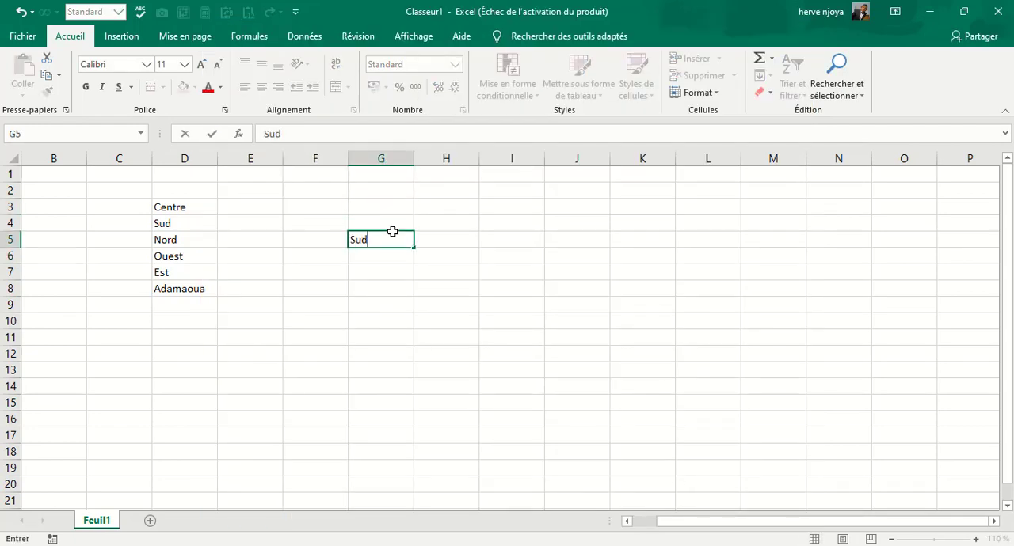
{"action": "key", "text": "Return"}
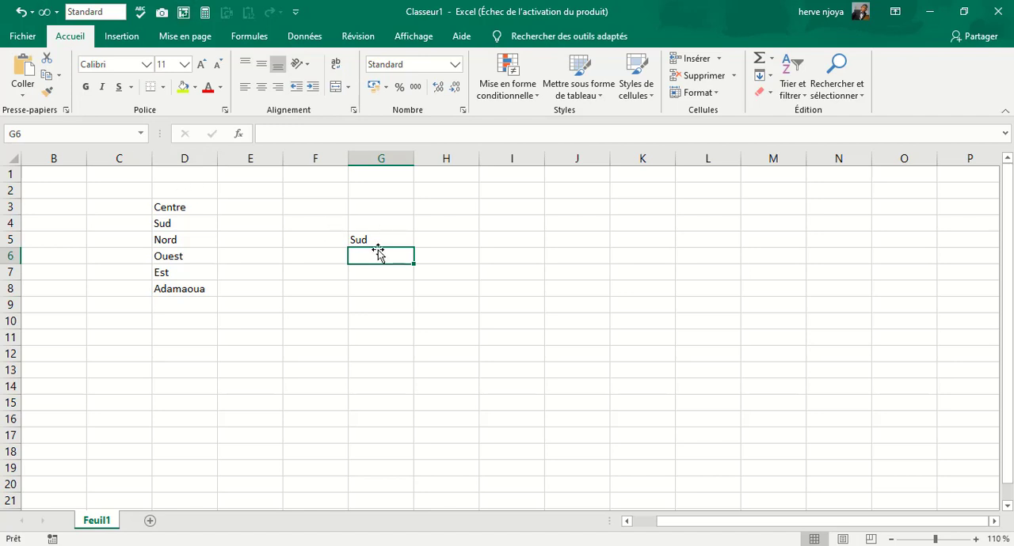
{"action": "left_click", "coordinate": [399, 236]}
{"action": "left_click_drag", "start_coordinate": [415, 248], "coordinate": [761, 247]}
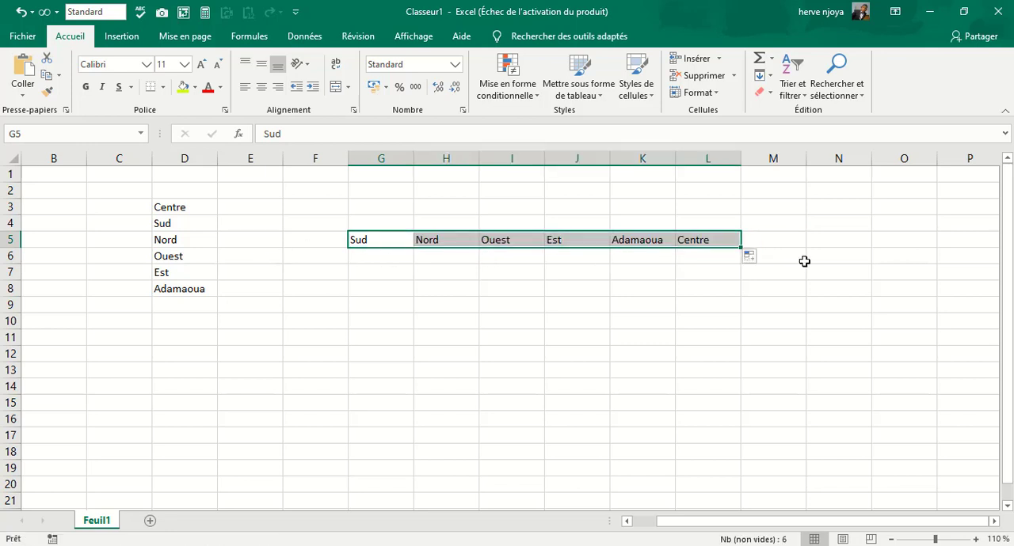
Autofill the regions from Ouest in I5 down to I13, and clear all the autofilled test entries.
{"action": "left_click", "coordinate": [521, 243]}
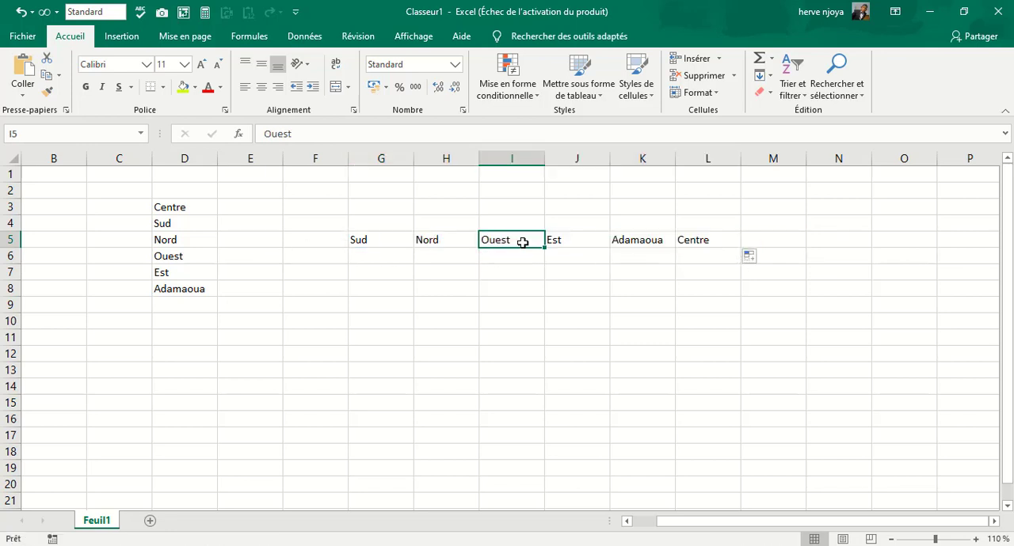
{"action": "left_click_drag", "start_coordinate": [544, 247], "coordinate": [547, 375]}
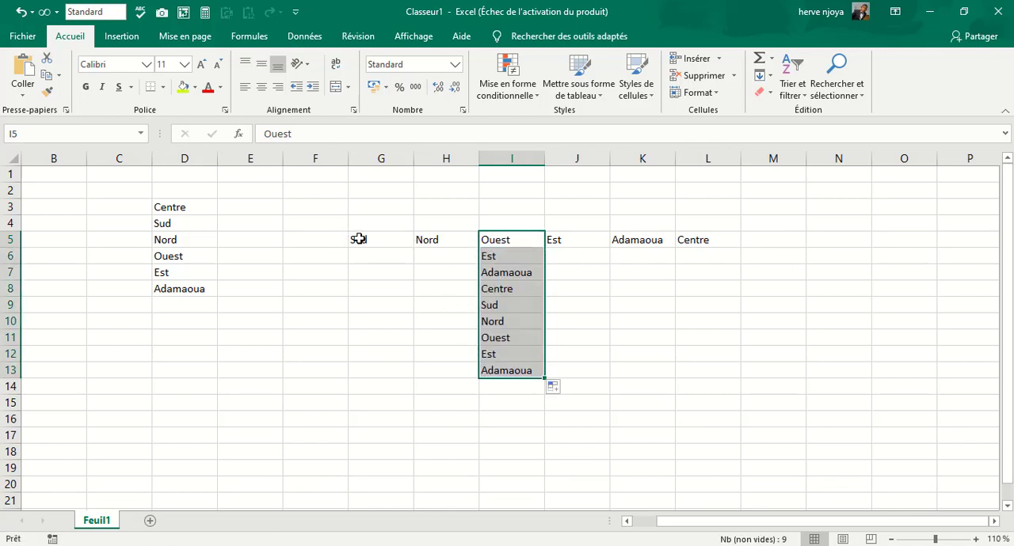
{"action": "left_click_drag", "start_coordinate": [346, 222], "coordinate": [683, 375]}
{"action": "key", "text": "Delete"}
{"action": "left_click", "coordinate": [402, 292]}
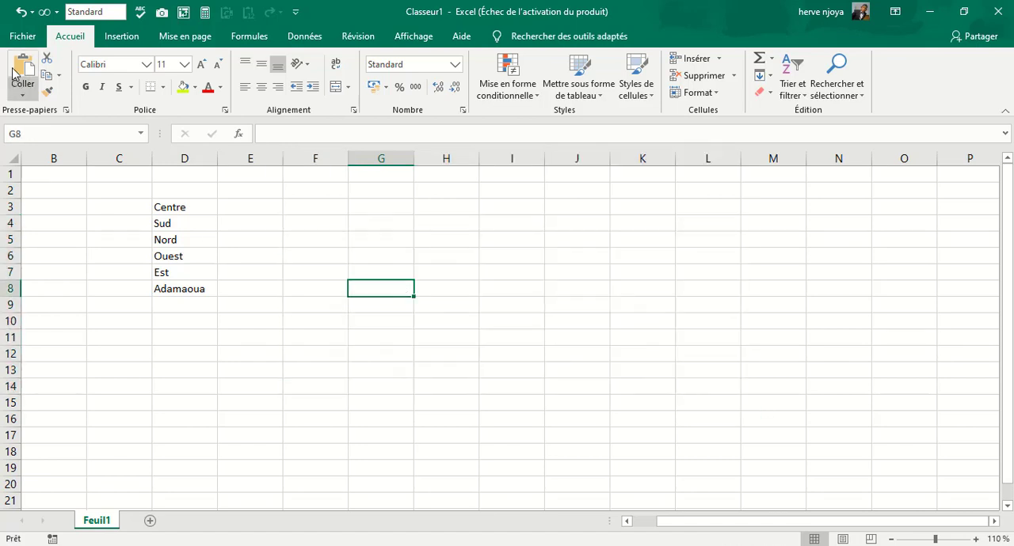
Reopen the custom lists editor from the advanced options.
{"action": "left_click", "coordinate": [23, 36]}
{"action": "left_click", "coordinate": [39, 525]}
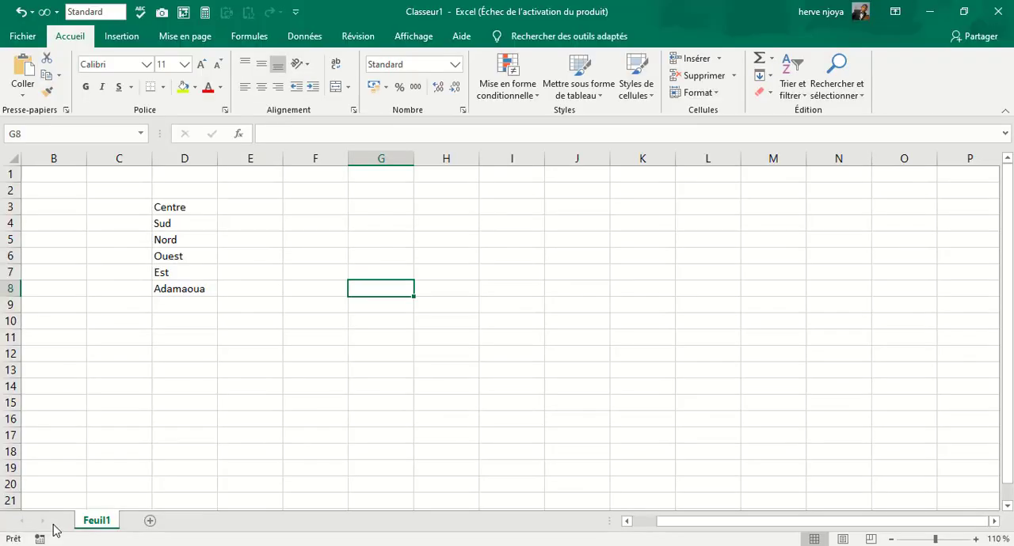
{"action": "left_click", "coordinate": [243, 179]}
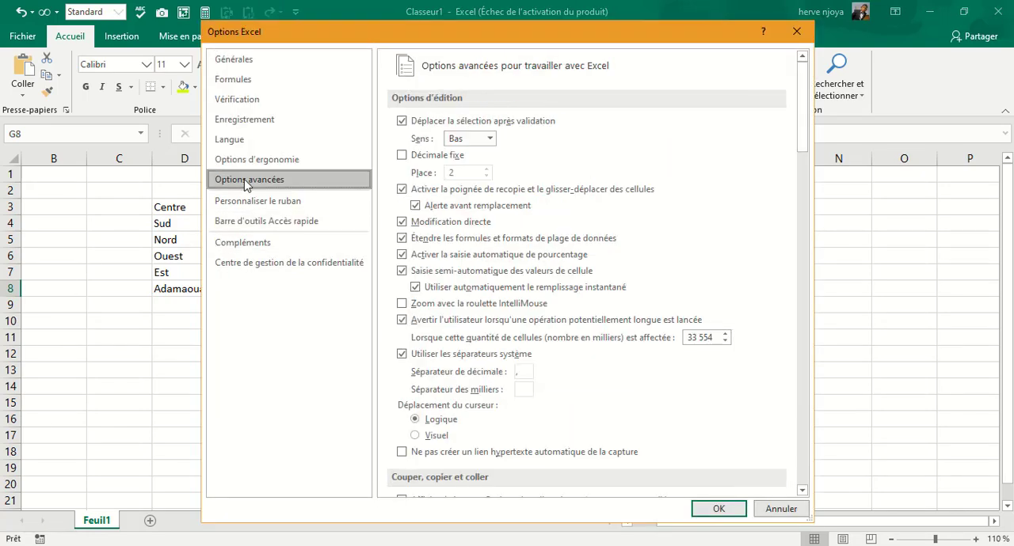
{"action": "scroll", "coordinate": [657, 355], "scroll_direction": "down", "scroll_amount": 5}
{"action": "scroll", "coordinate": [658, 355], "scroll_direction": "down", "scroll_amount": 15}
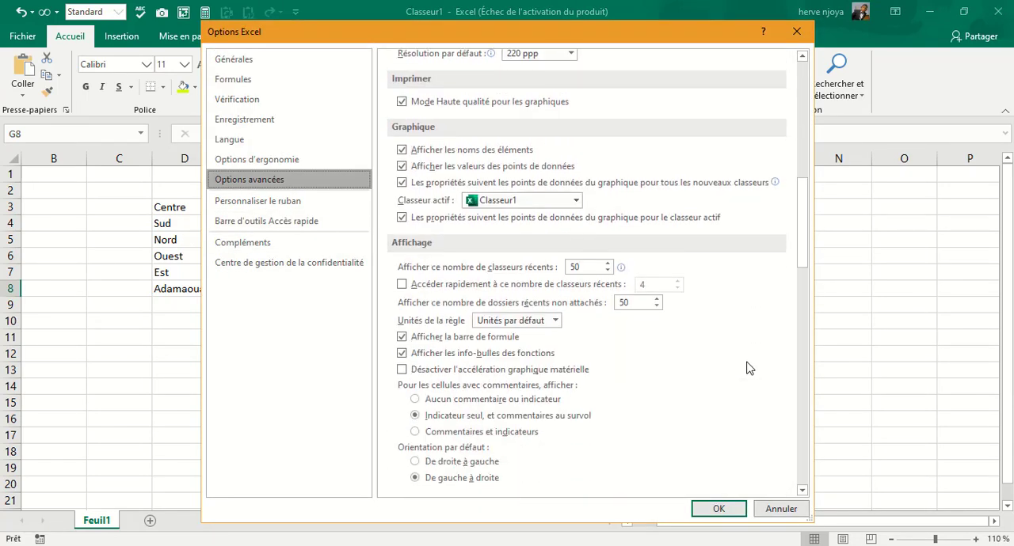
{"action": "scroll", "coordinate": [714, 358], "scroll_direction": "down", "scroll_amount": 15}
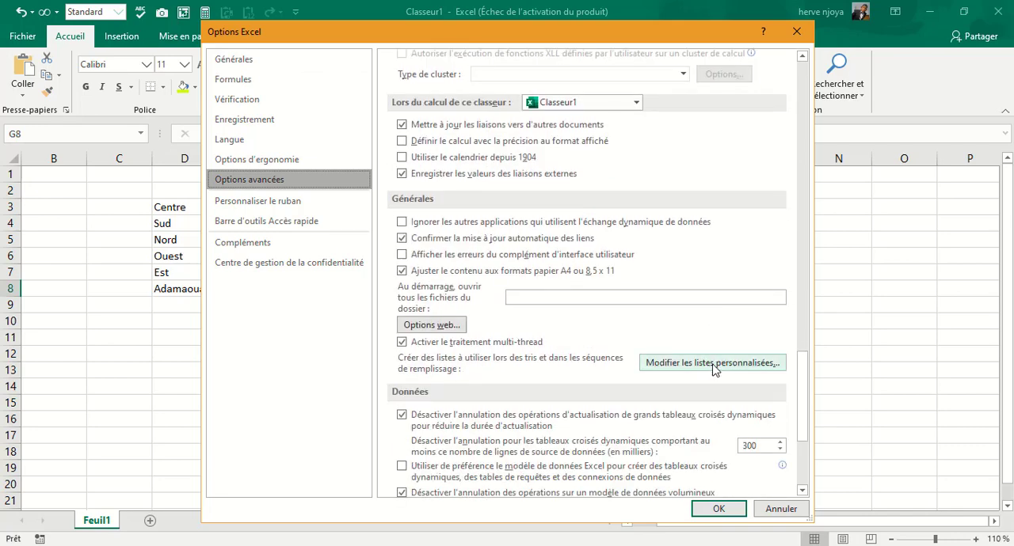
{"action": "left_click", "coordinate": [712, 364]}
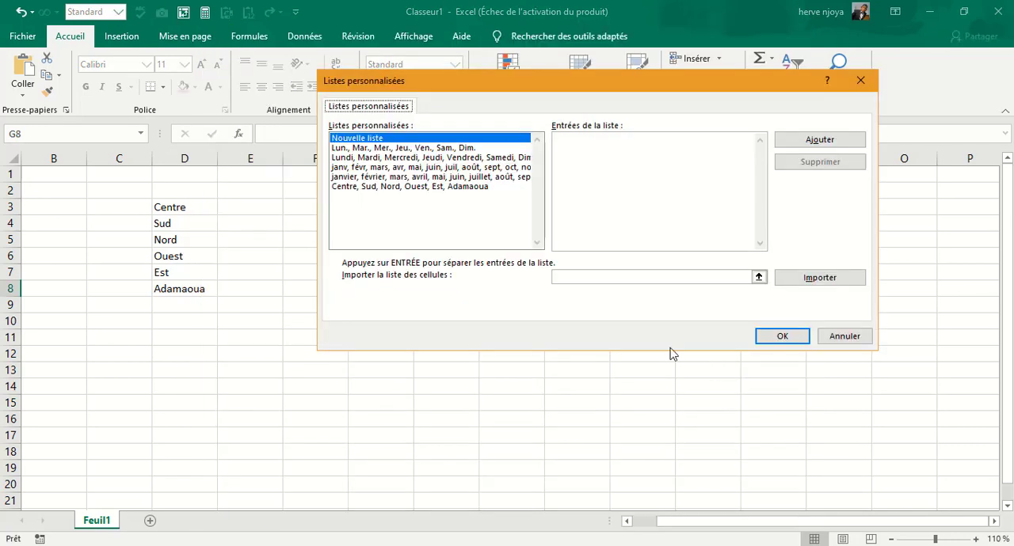
Create a new custom list with six first names as its entries, add it and apply the options.
{"action": "left_click", "coordinate": [594, 152]}
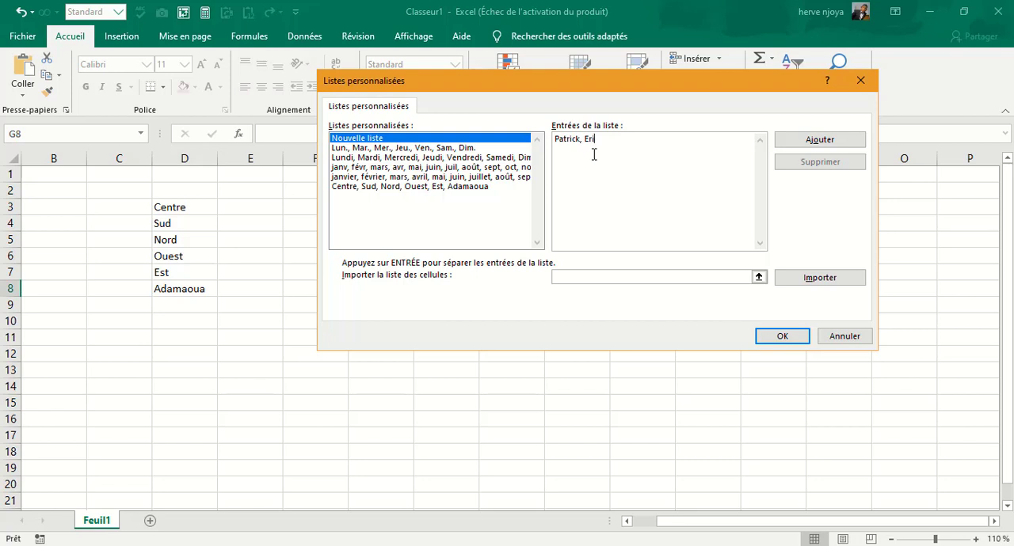
{"action": "type", "text": "Laure"}
{"action": "right_click", "coordinate": [588, 154]}
{"action": "left_click", "coordinate": [712, 180]}
{"action": "left_click", "coordinate": [820, 141]}
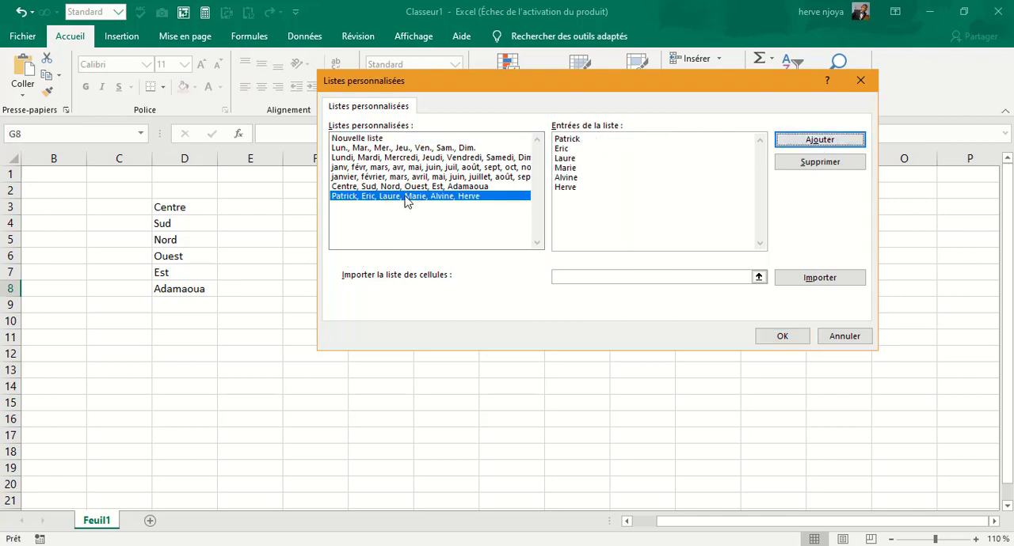
{"action": "left_click", "coordinate": [782, 336]}
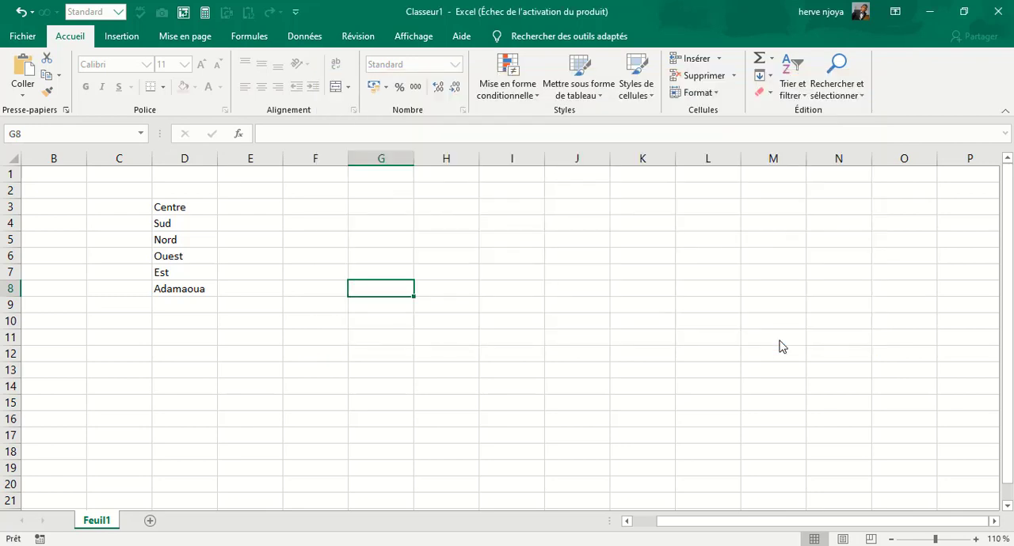
{"action": "left_click", "coordinate": [718, 510]}
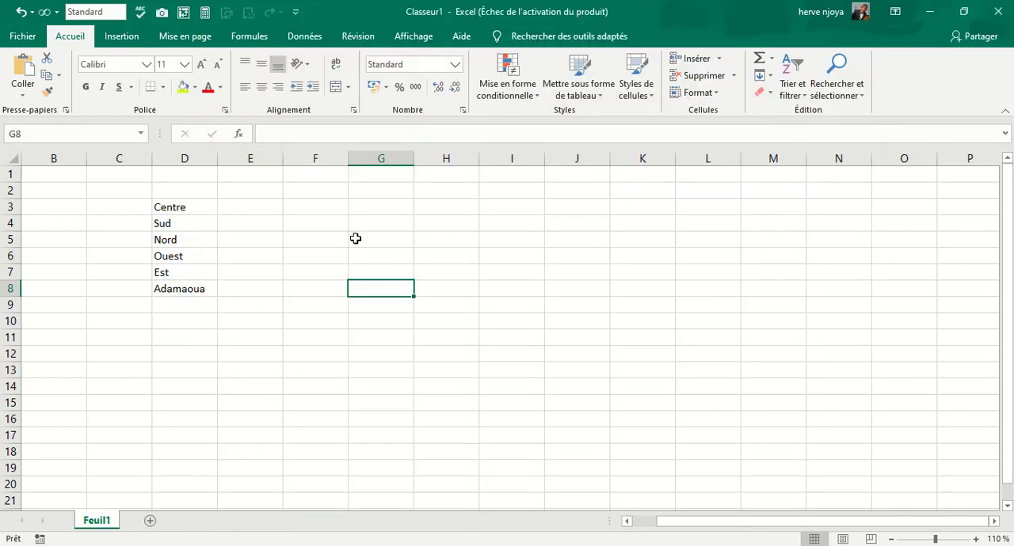
{"action": "left_click", "coordinate": [390, 194]}
{"action": "left_click", "coordinate": [381, 305]}
{"action": "left_click", "coordinate": [296, 226]}
{"action": "left_click", "coordinate": [419, 245]}
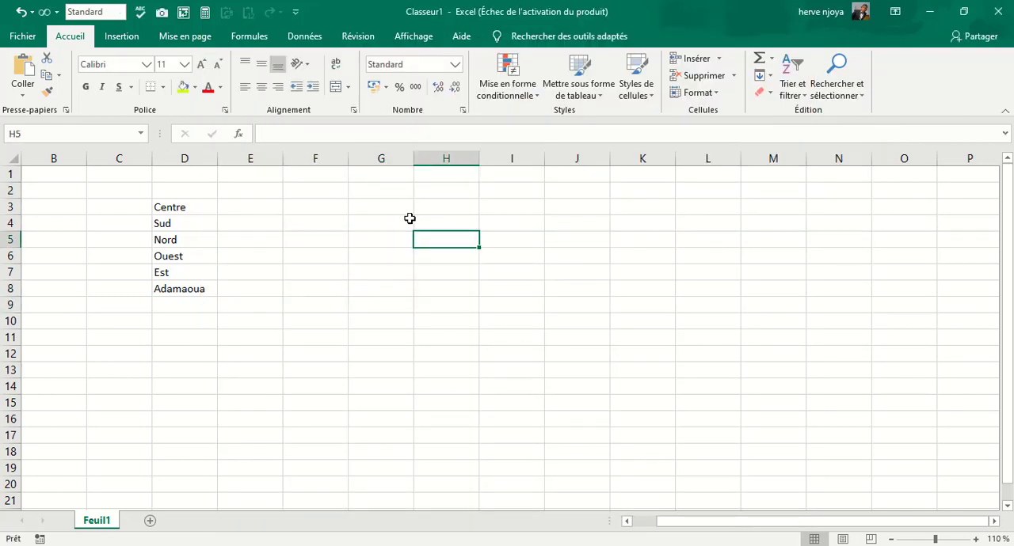
Enter the custom list's opening first name in G4 and autofill the series of names down to G12.
{"action": "left_click", "coordinate": [374, 227]}
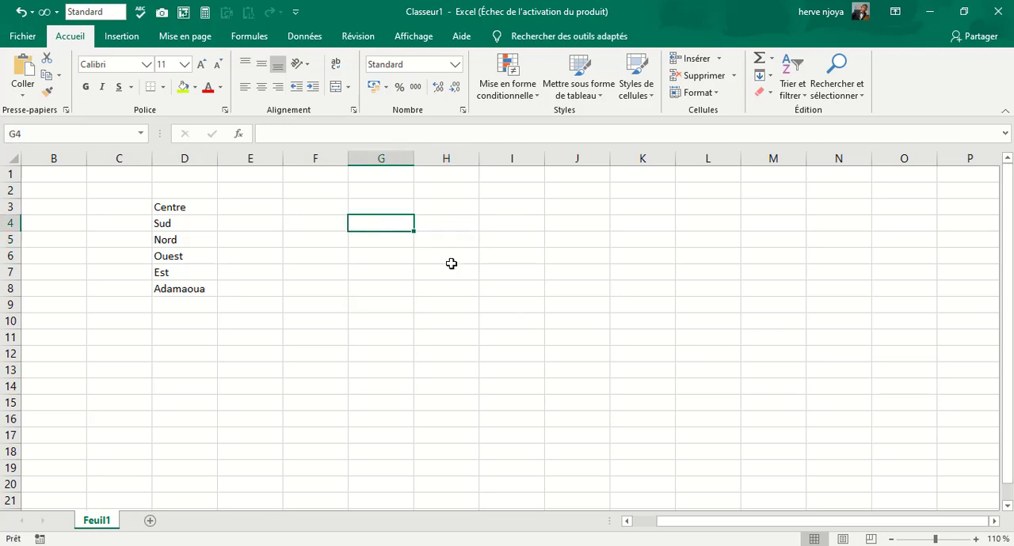
{"action": "type", "text": "H"}
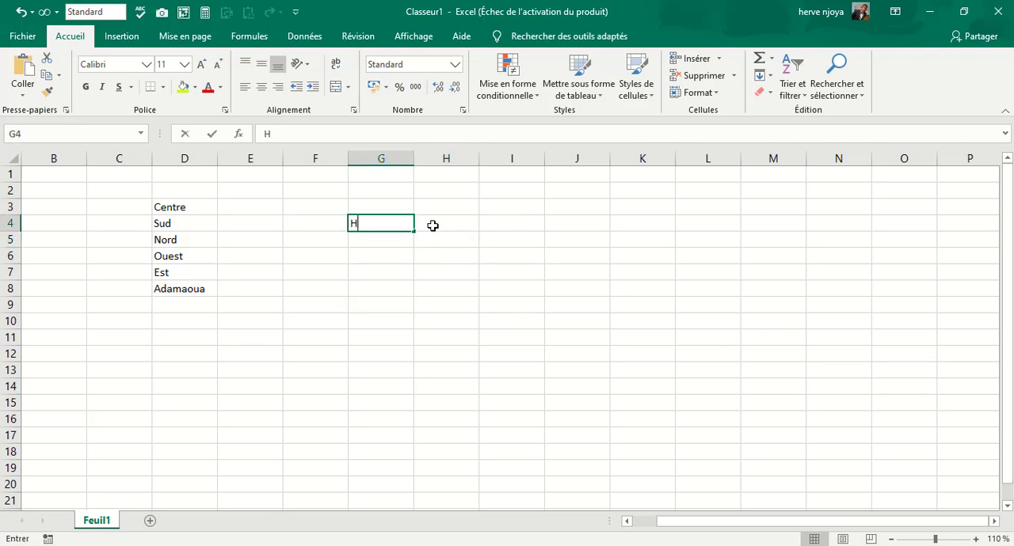
{"action": "type", "text": "erve"}
{"action": "key", "text": "Return"}
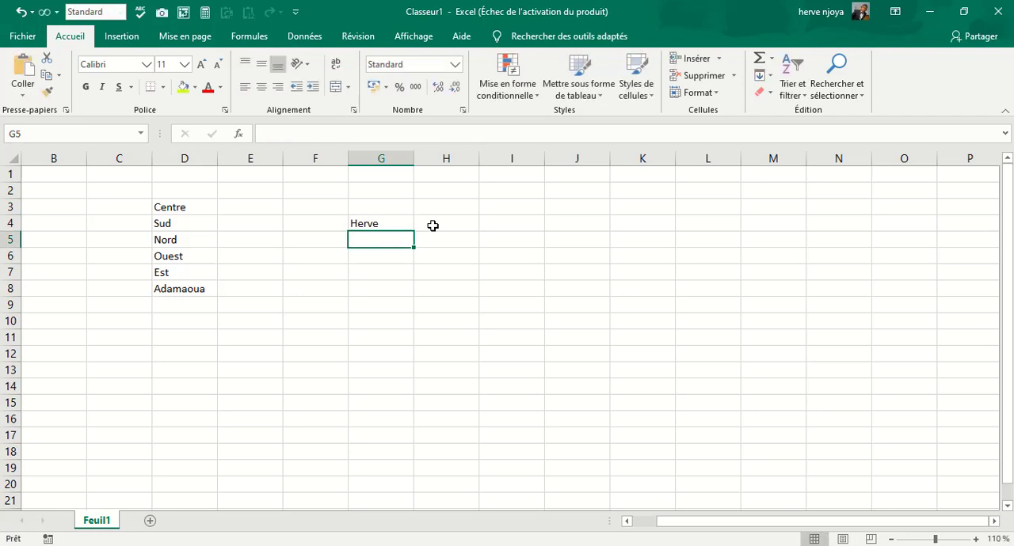
{"action": "left_click", "coordinate": [372, 224]}
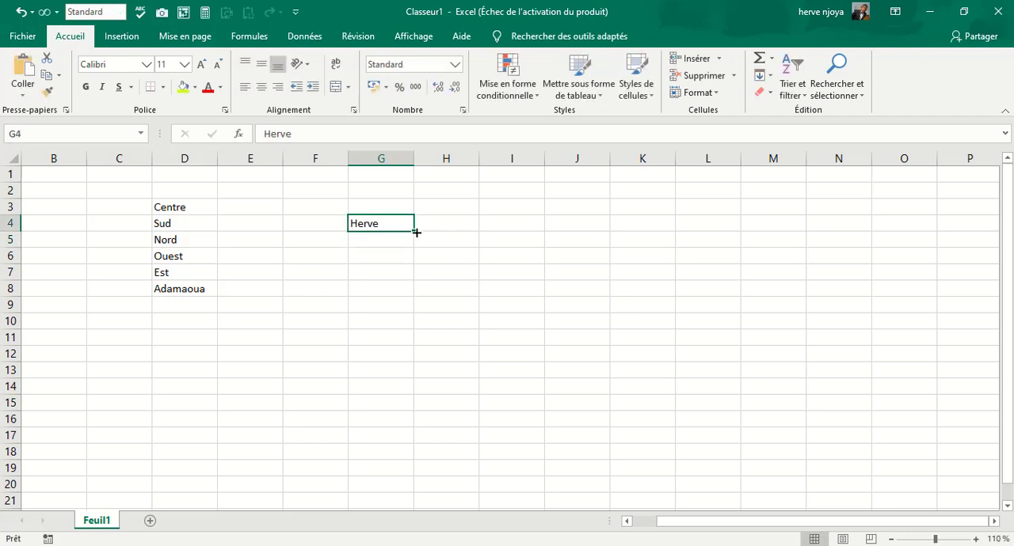
{"action": "left_click_drag", "start_coordinate": [414, 231], "coordinate": [422, 359]}
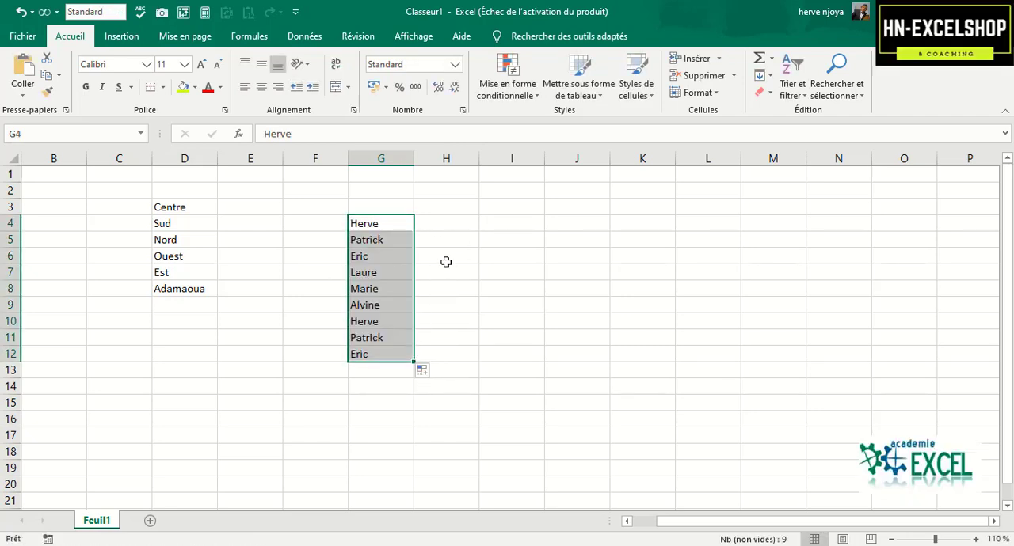
{"action": "left_click", "coordinate": [445, 257]}
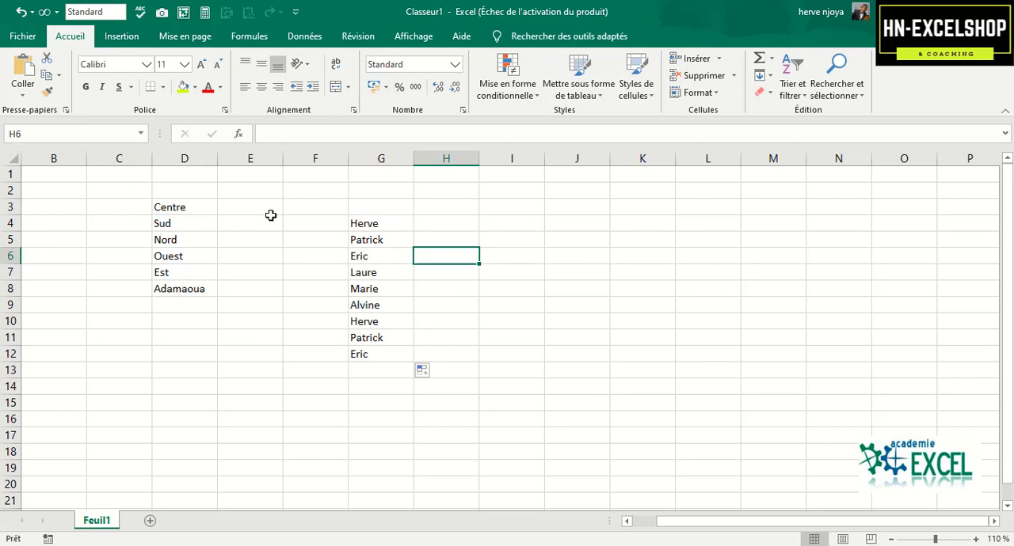
Clear the region list and the autofilled first names from the range D2:G12.
{"action": "left_click_drag", "start_coordinate": [184, 191], "coordinate": [396, 353]}
{"action": "key", "text": "Delete"}
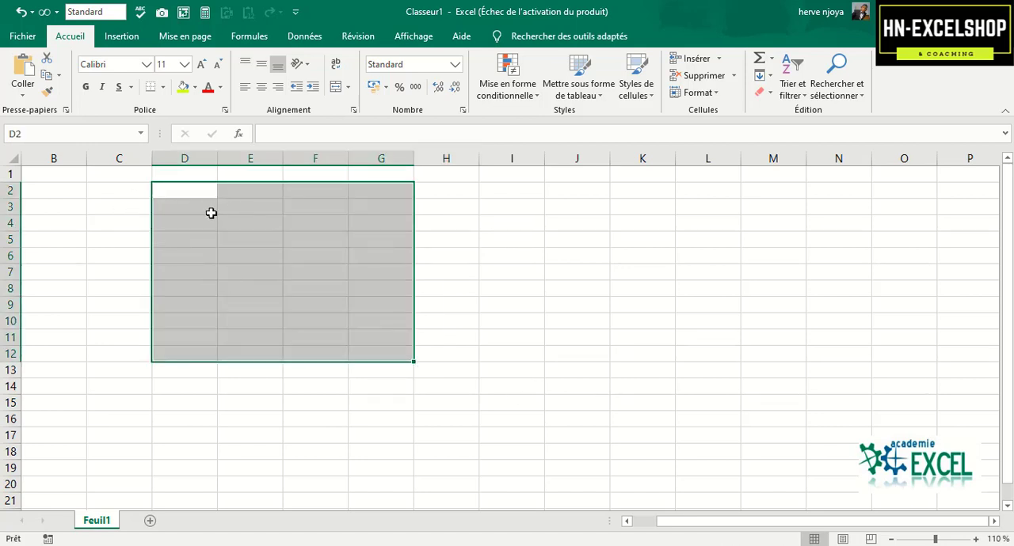
{"action": "left_click", "coordinate": [314, 274]}
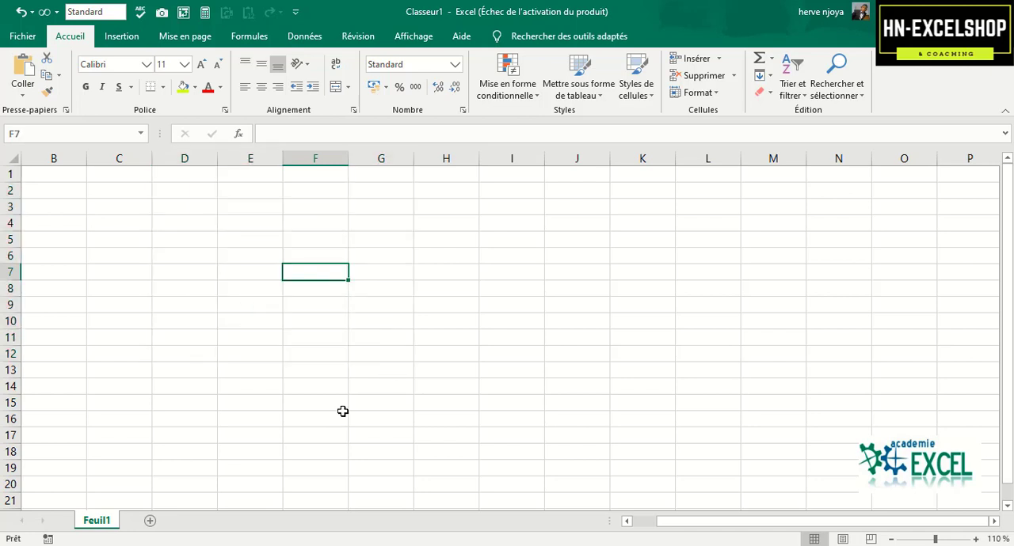